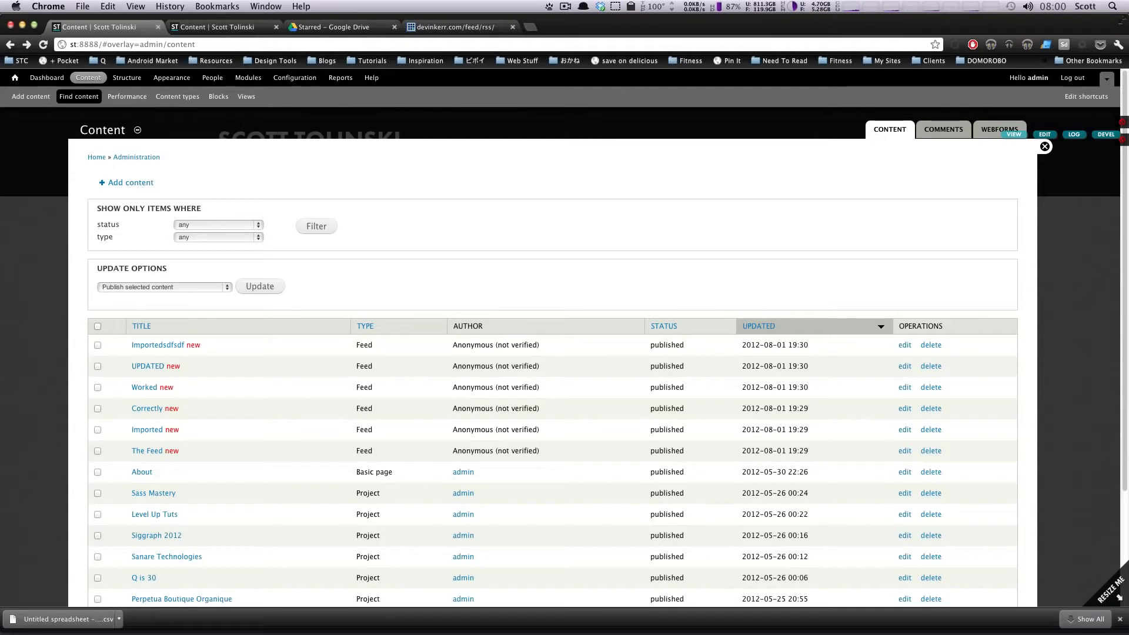
Step: Create a new feeds importer named RSS in the site's structure administration
left_click(1121, 619)
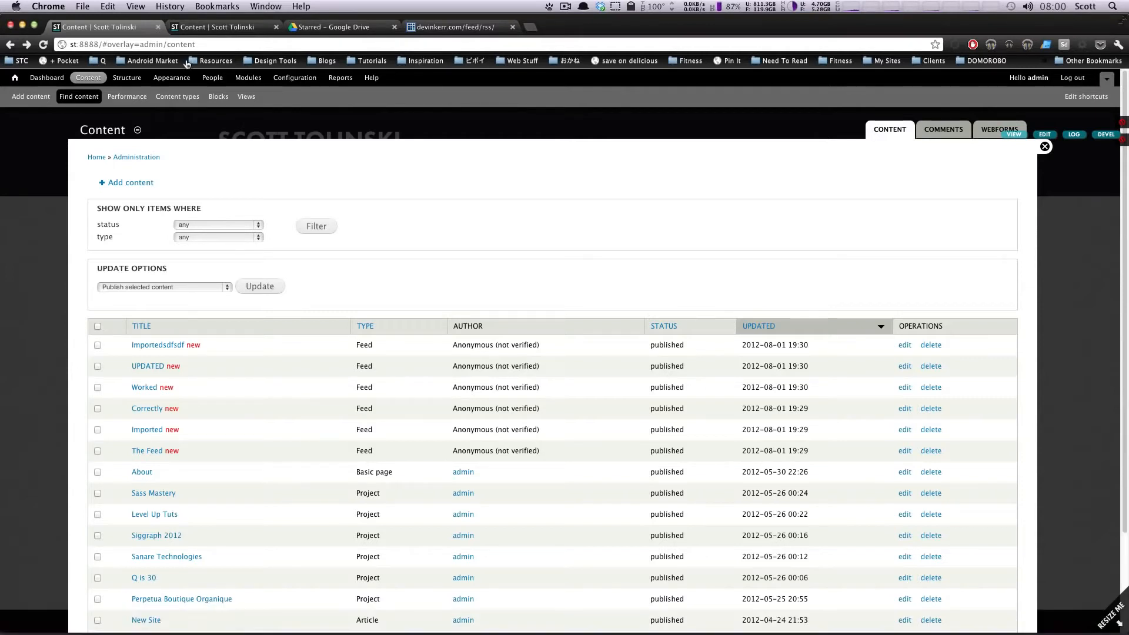
left_click(123, 78)
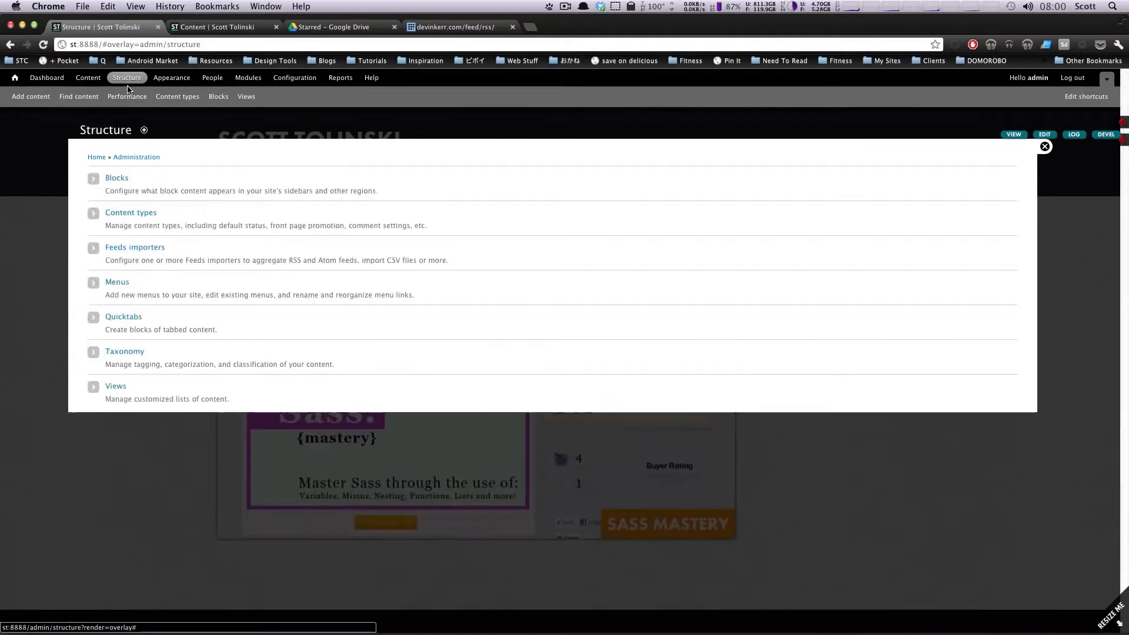
left_click(131, 250)
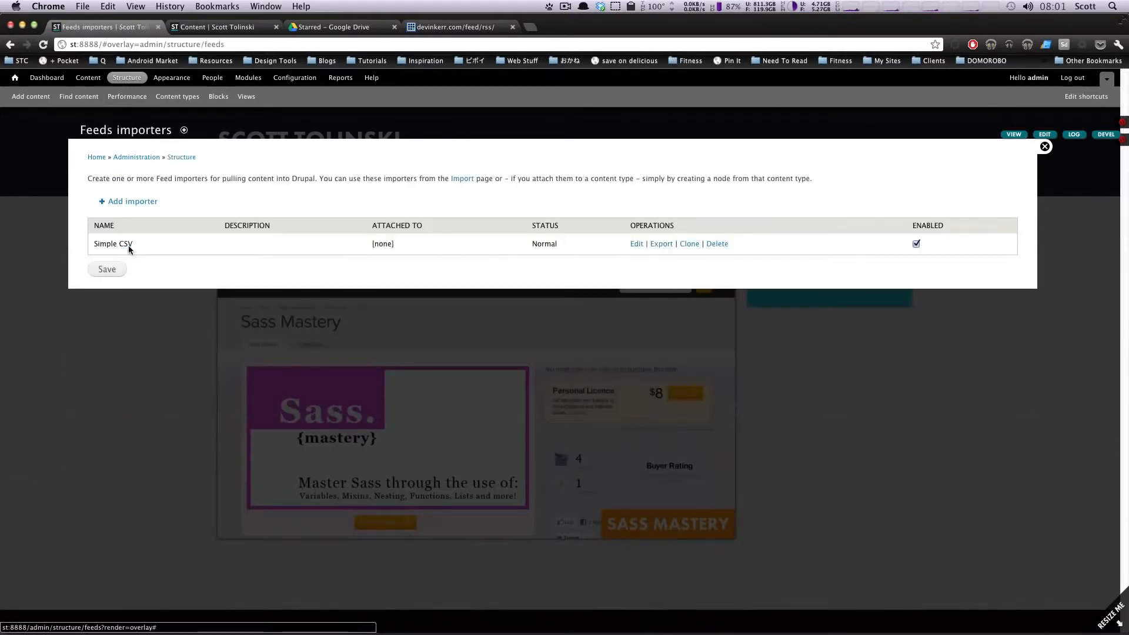
left_click(130, 200)
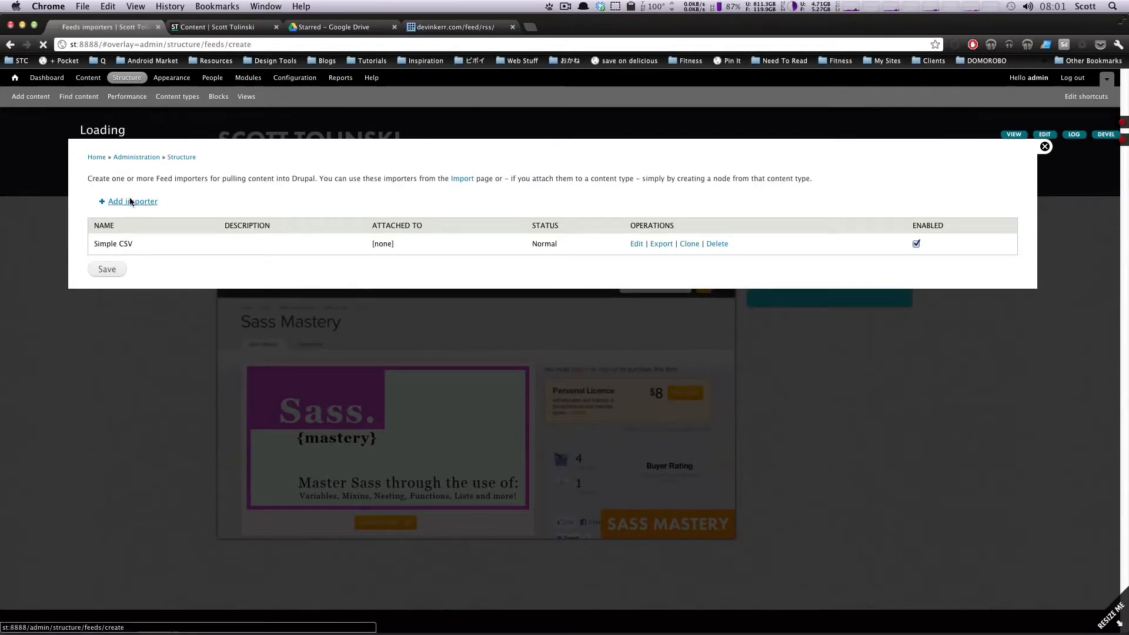
left_click(127, 189)
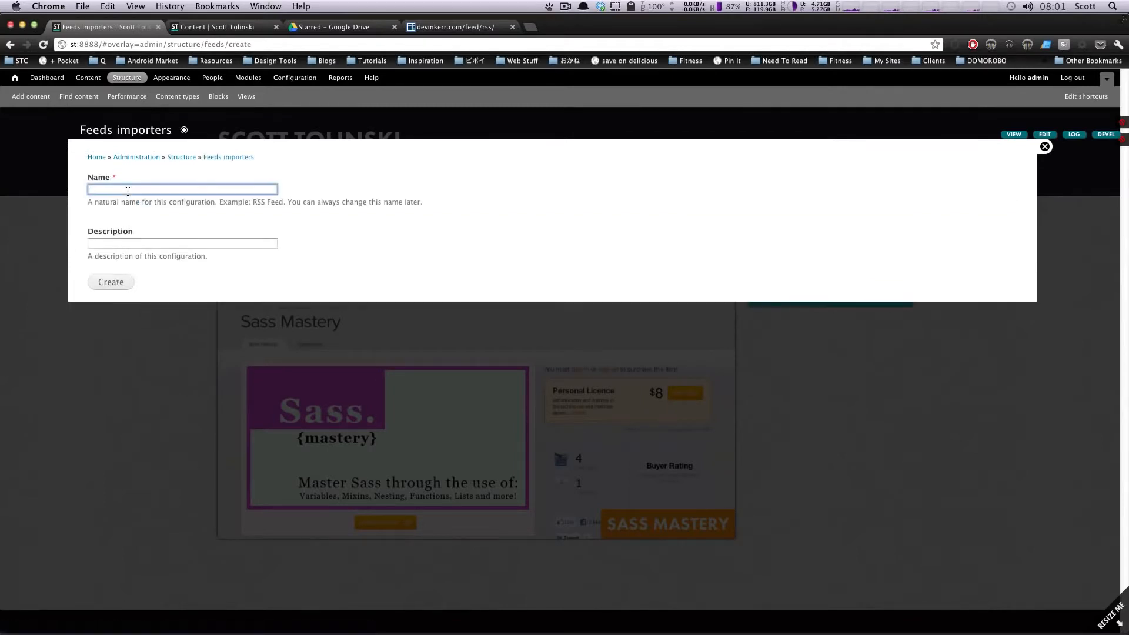
type("RA\\")
key("BackSpace")
key("BackSpace")
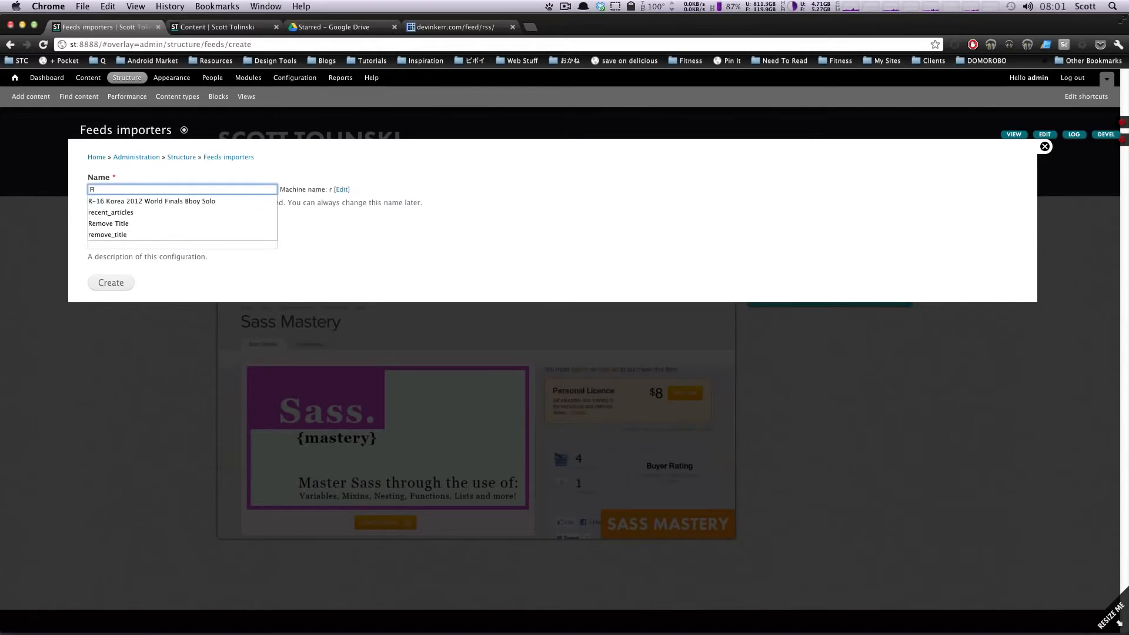
type("SS")
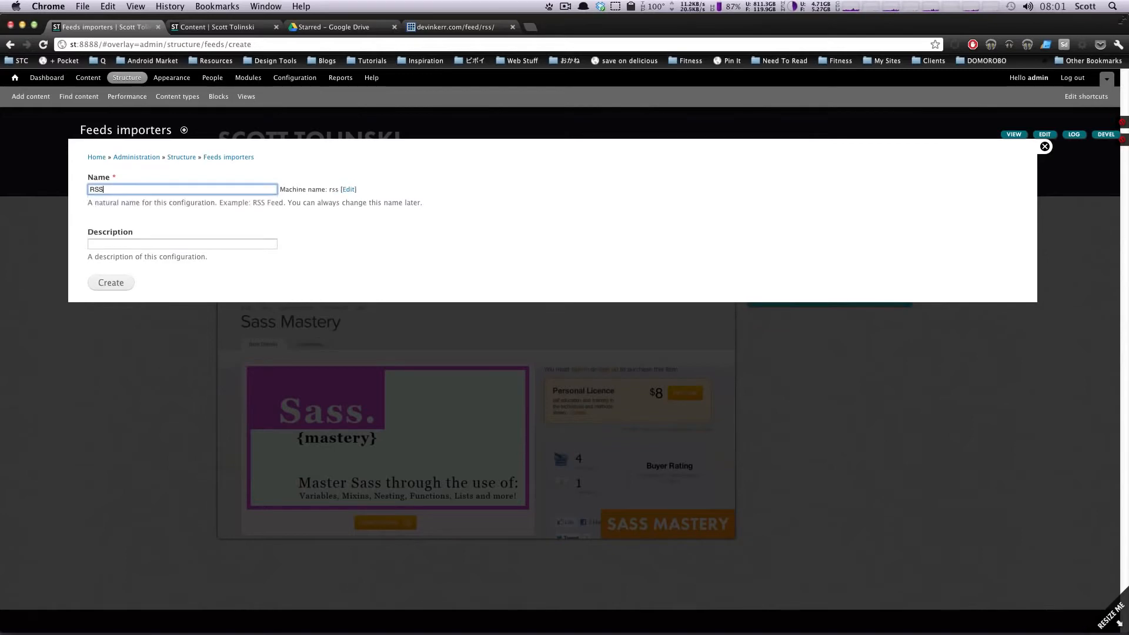
left_click(107, 285)
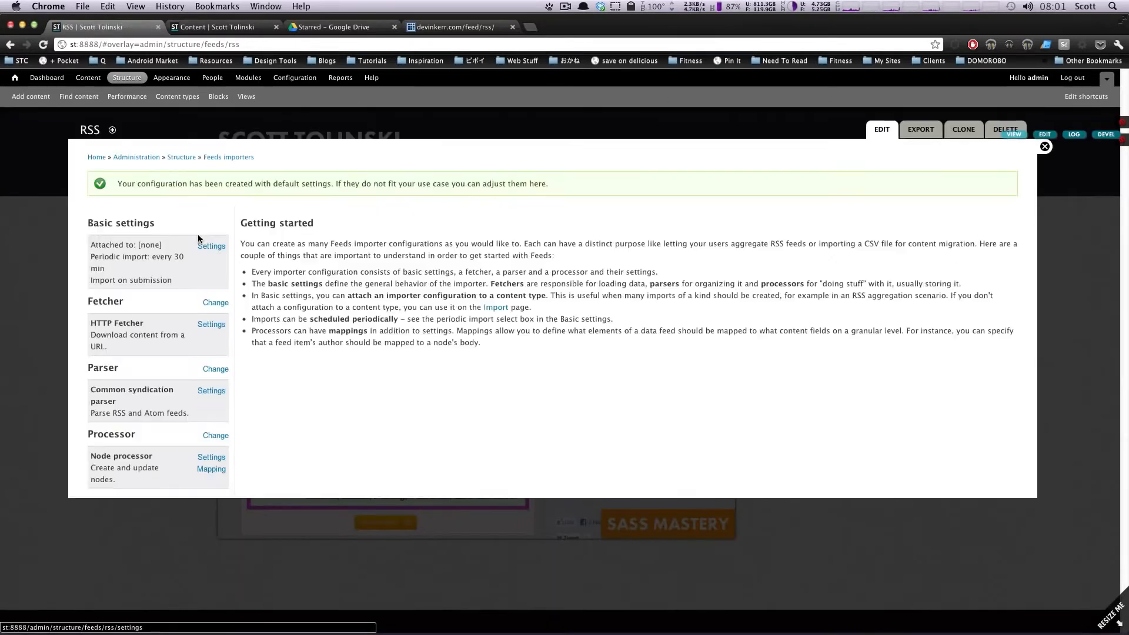
Step: Set the RSS importer's periodic import to every 1 week in its basic settings and save
left_click(207, 245)
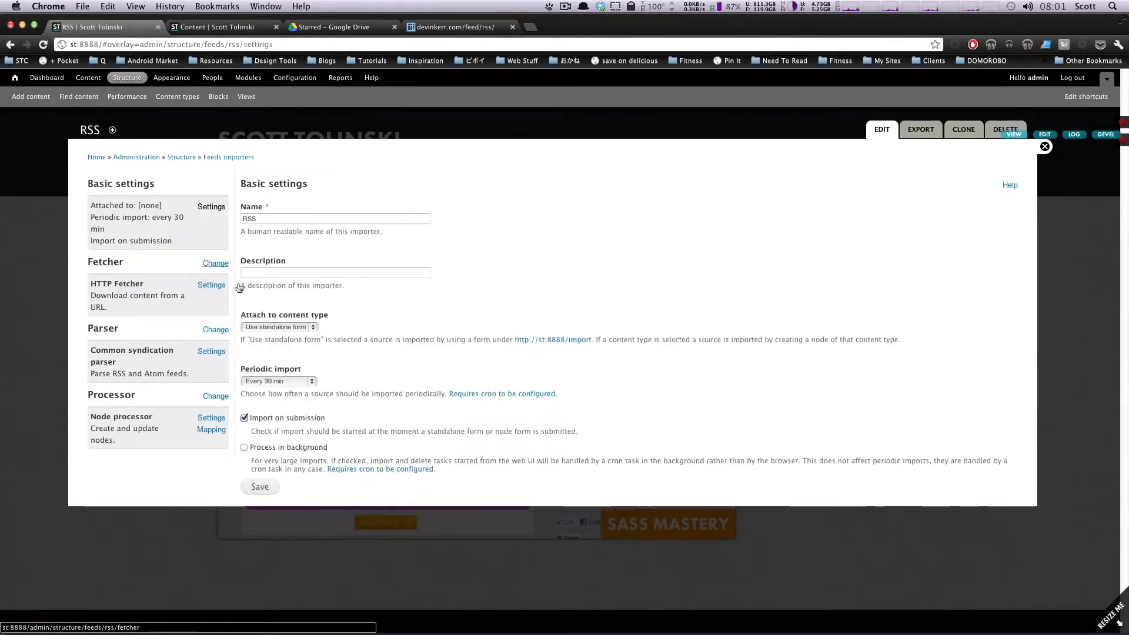
left_click(288, 381)
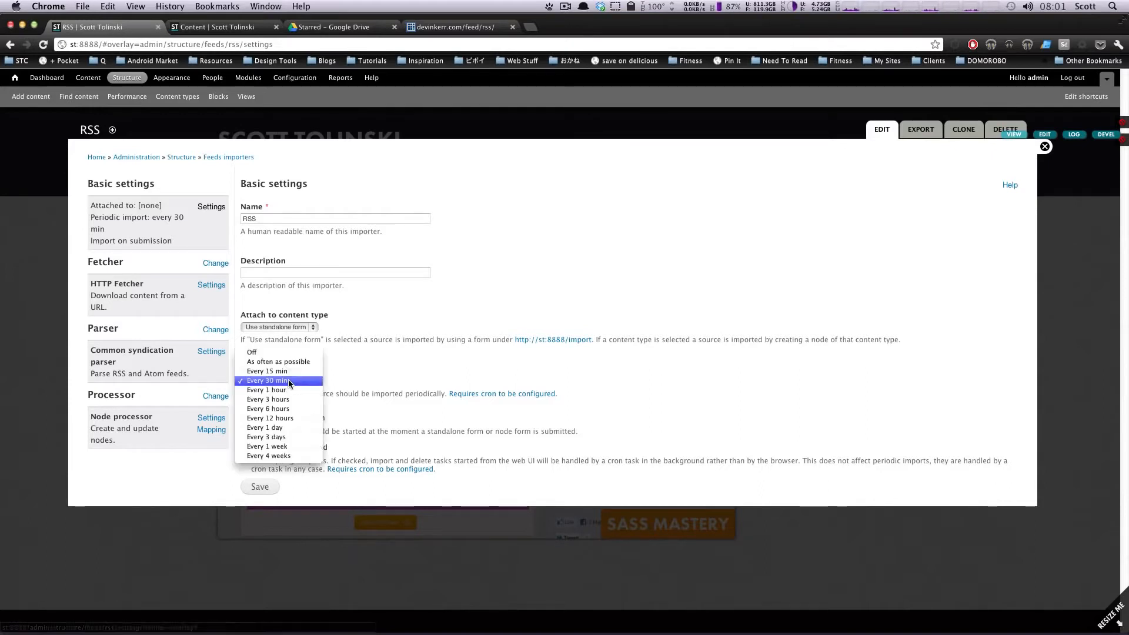
left_click(287, 450)
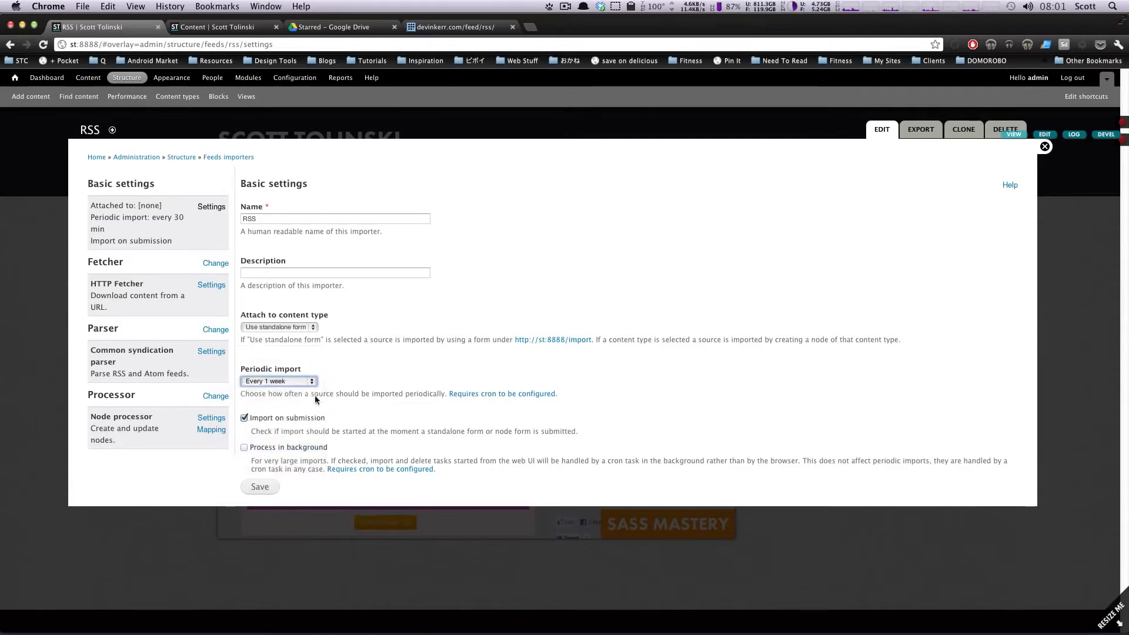
left_click(458, 28)
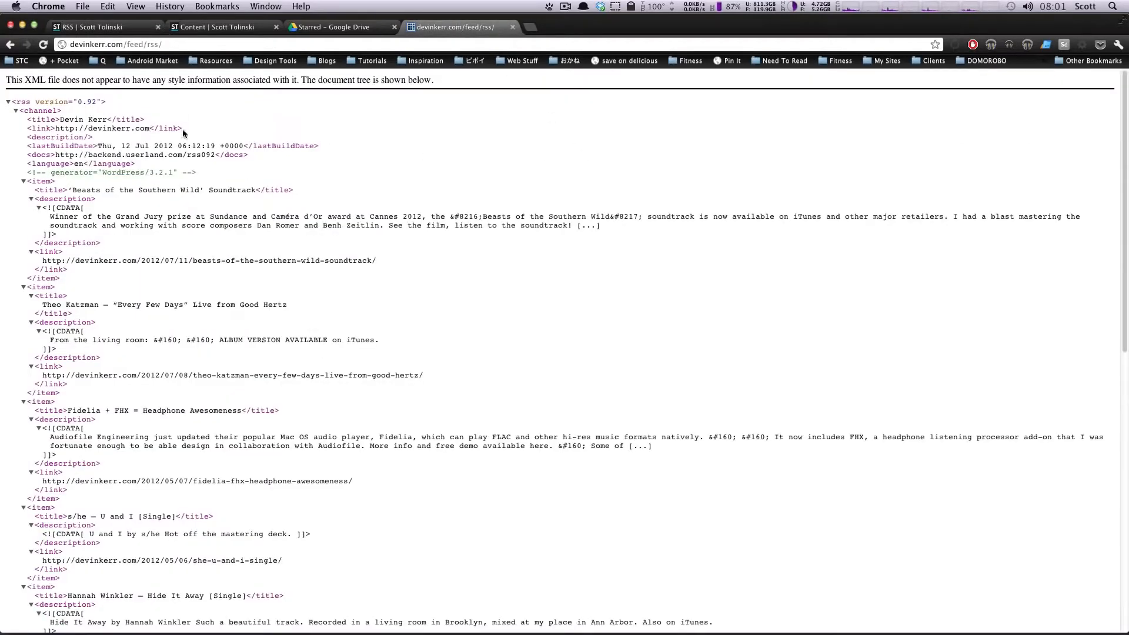
left_click_drag(183, 129, 280, 423)
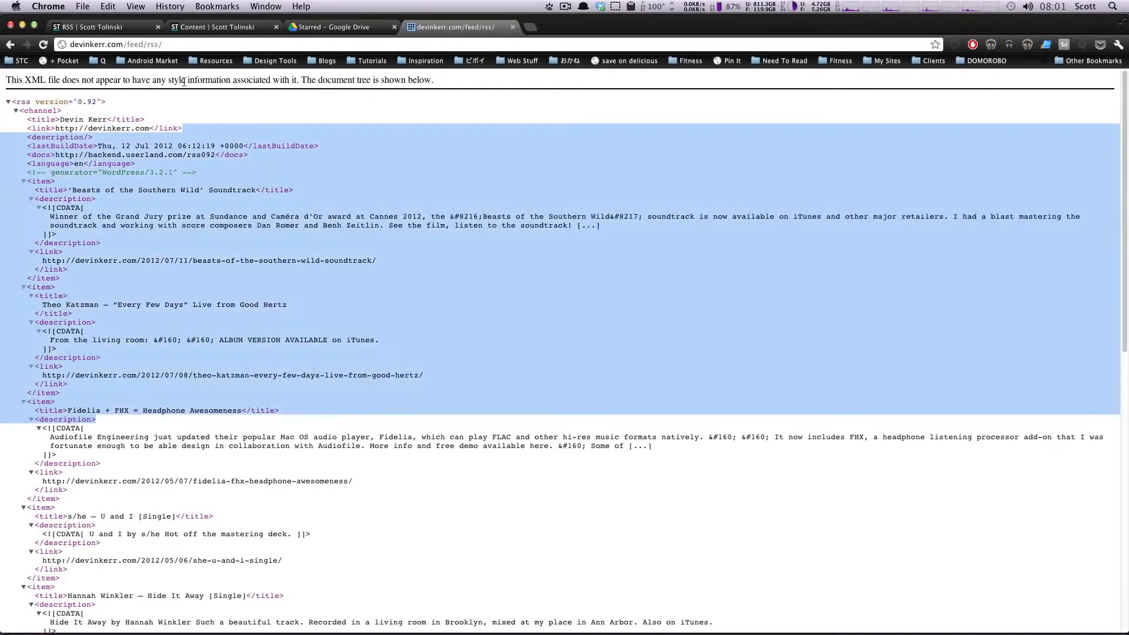
left_click(94, 27)
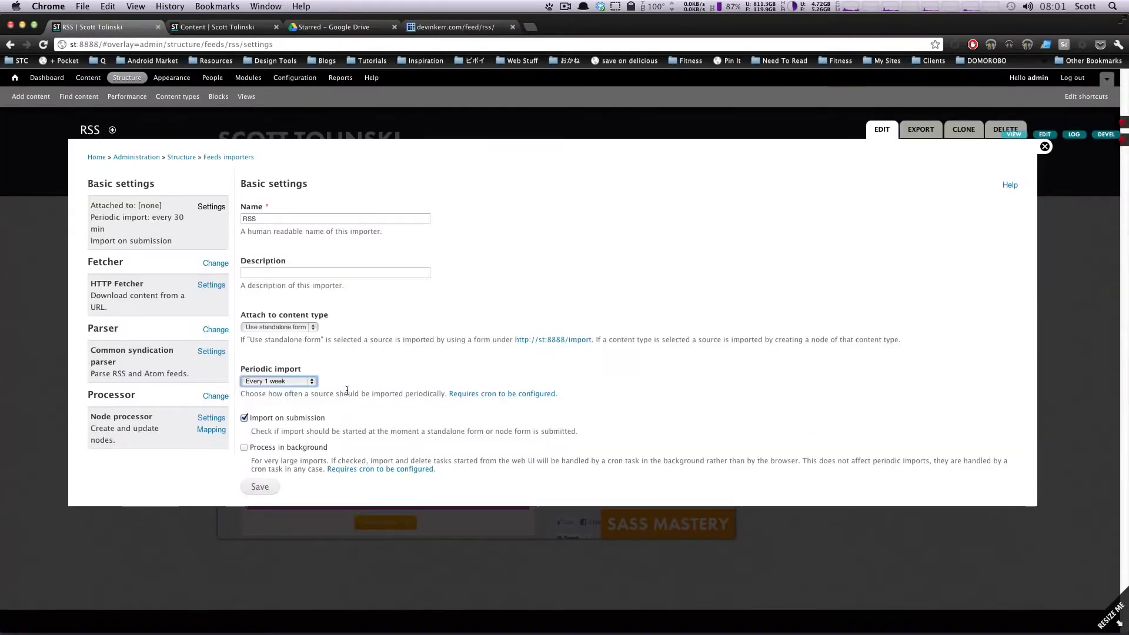
left_click(309, 382)
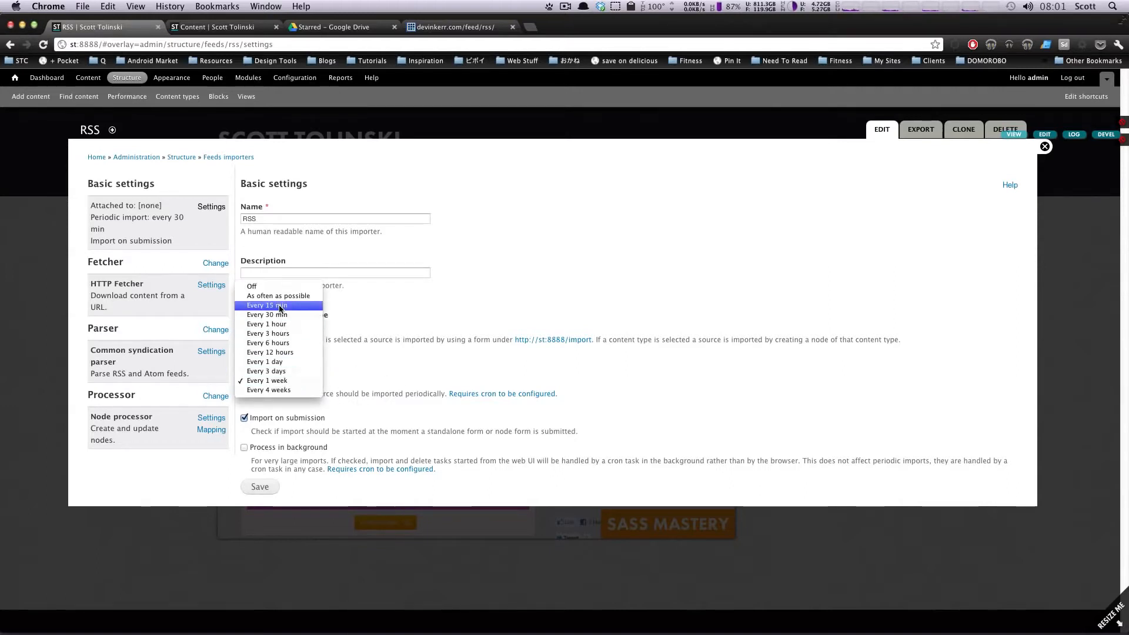
left_click(280, 383)
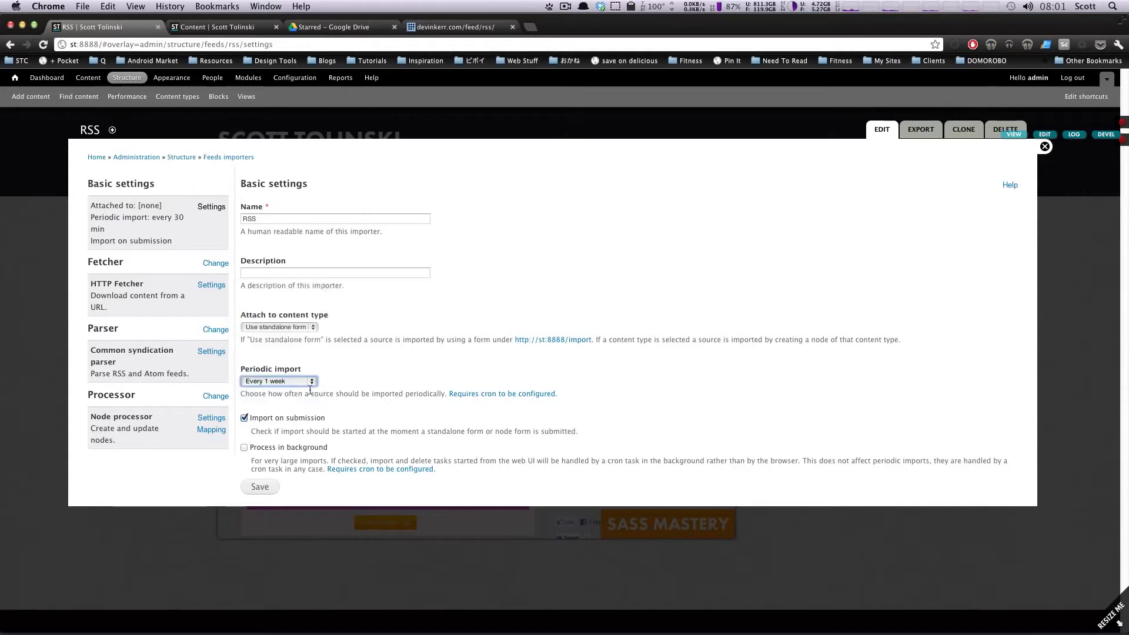
left_click(253, 488)
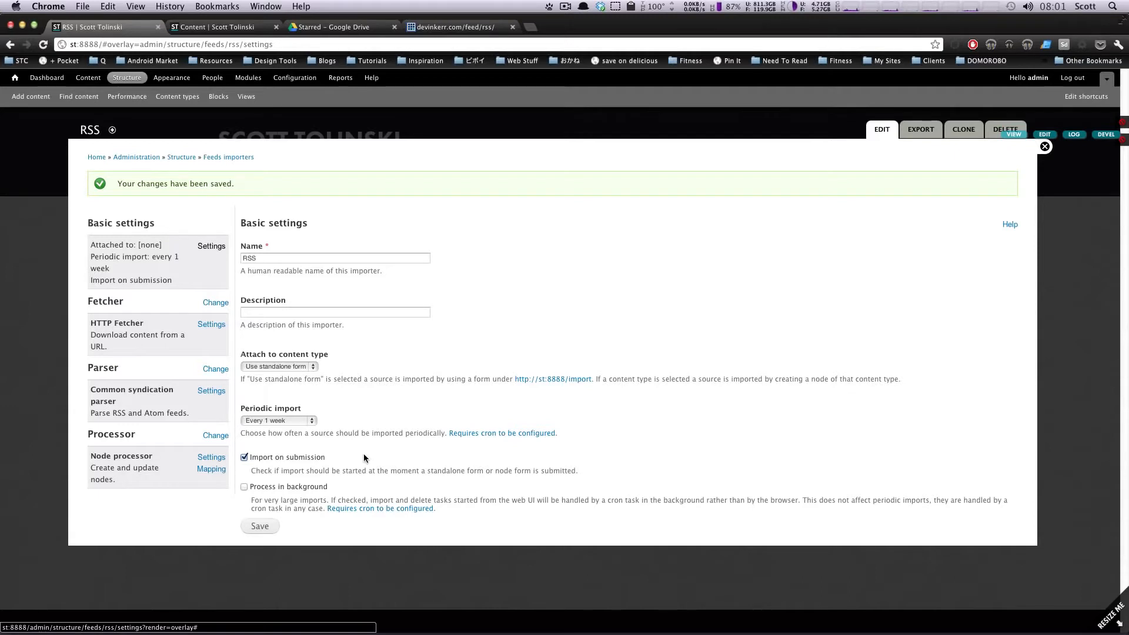
Step: Examine the importer's fetcher choices and HTTP Fetcher settings, comparing them with the source RSS feed
left_click(216, 302)
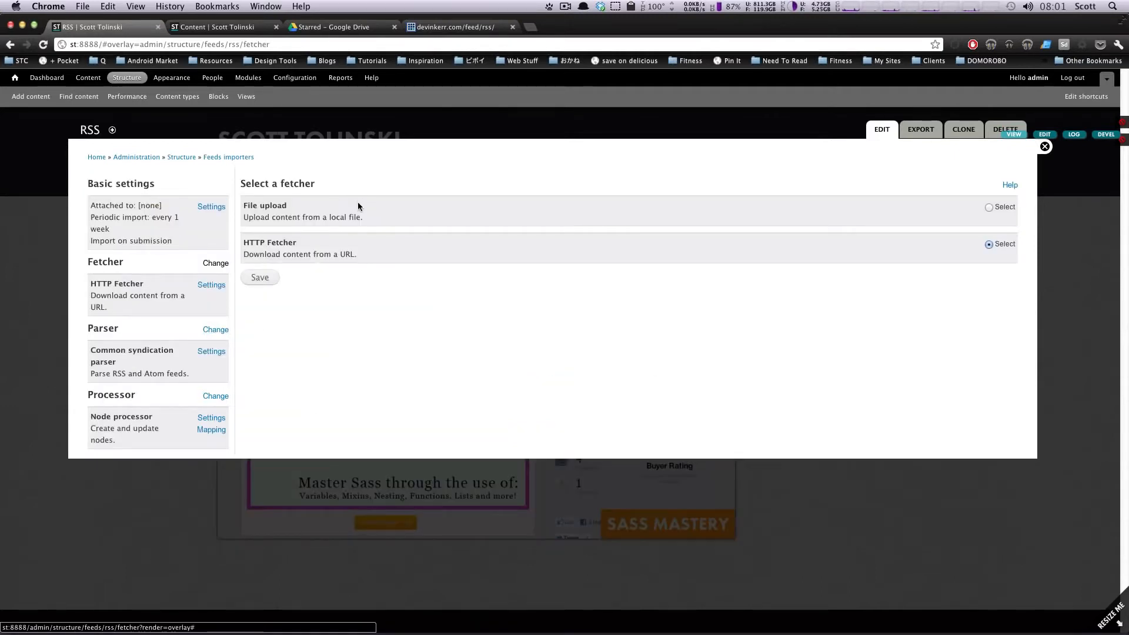
left_click_drag(270, 243, 363, 251)
left_click(276, 254)
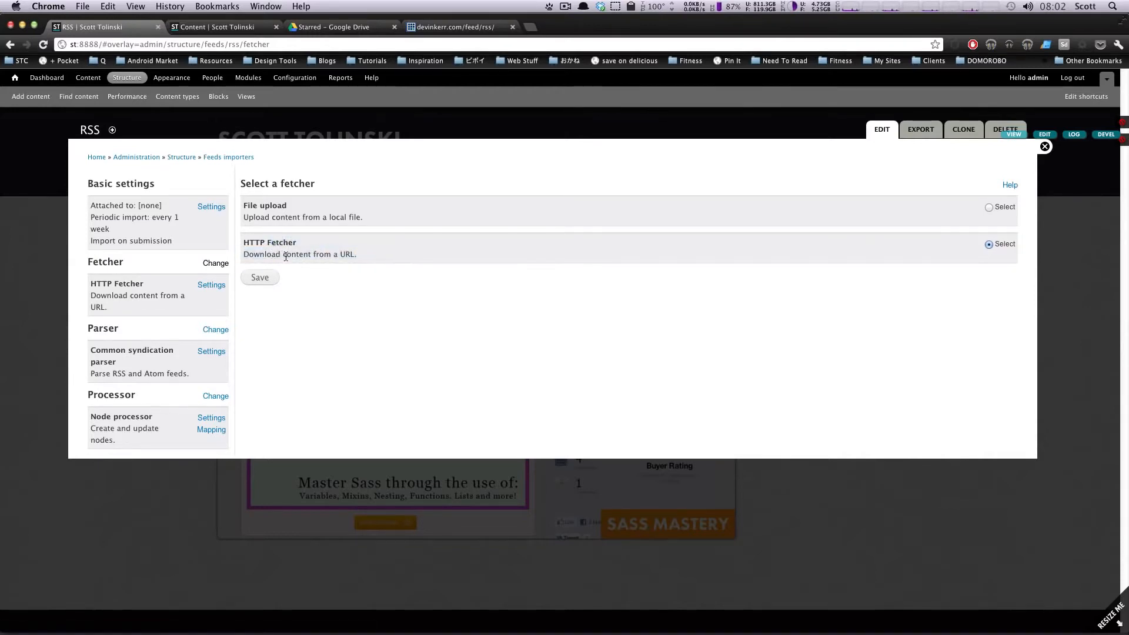
left_click(212, 286)
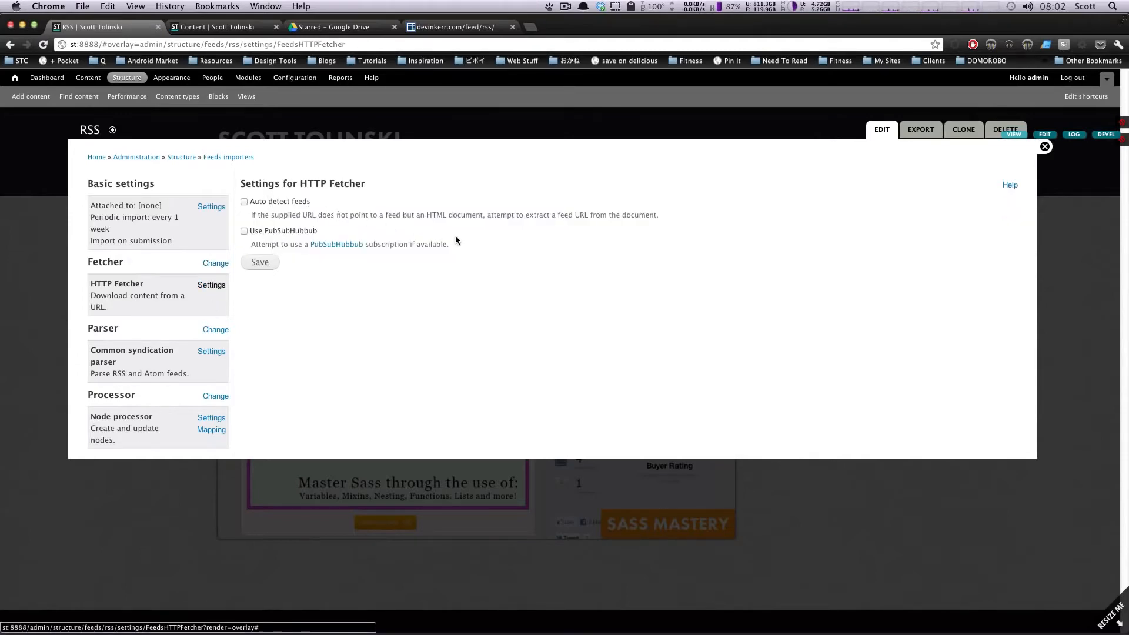
left_click(456, 28)
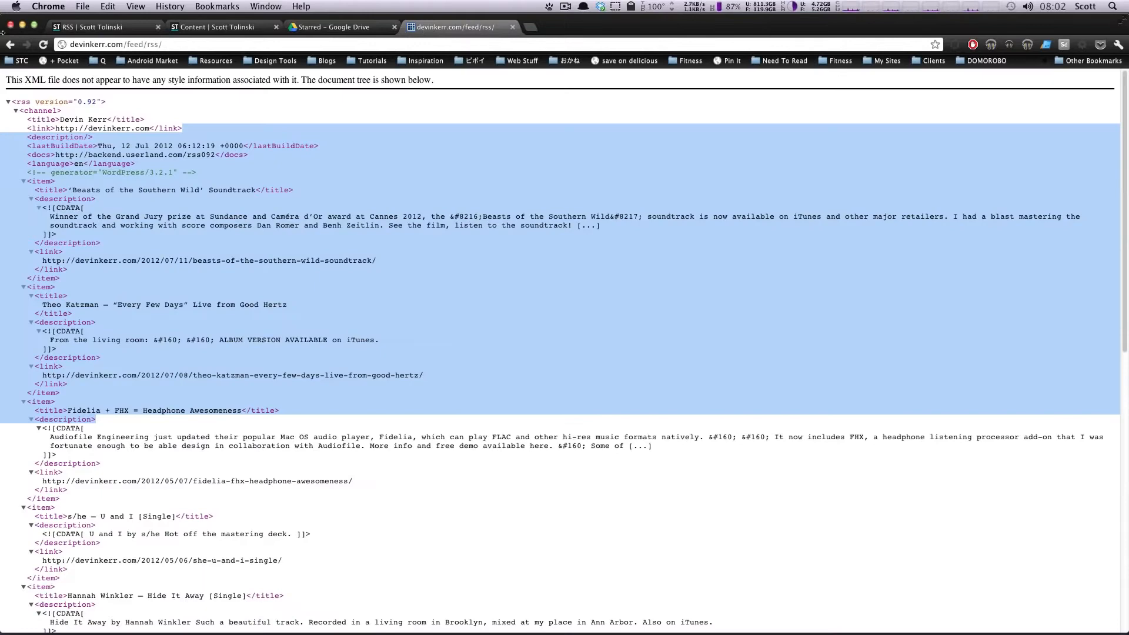
left_click(64, 26)
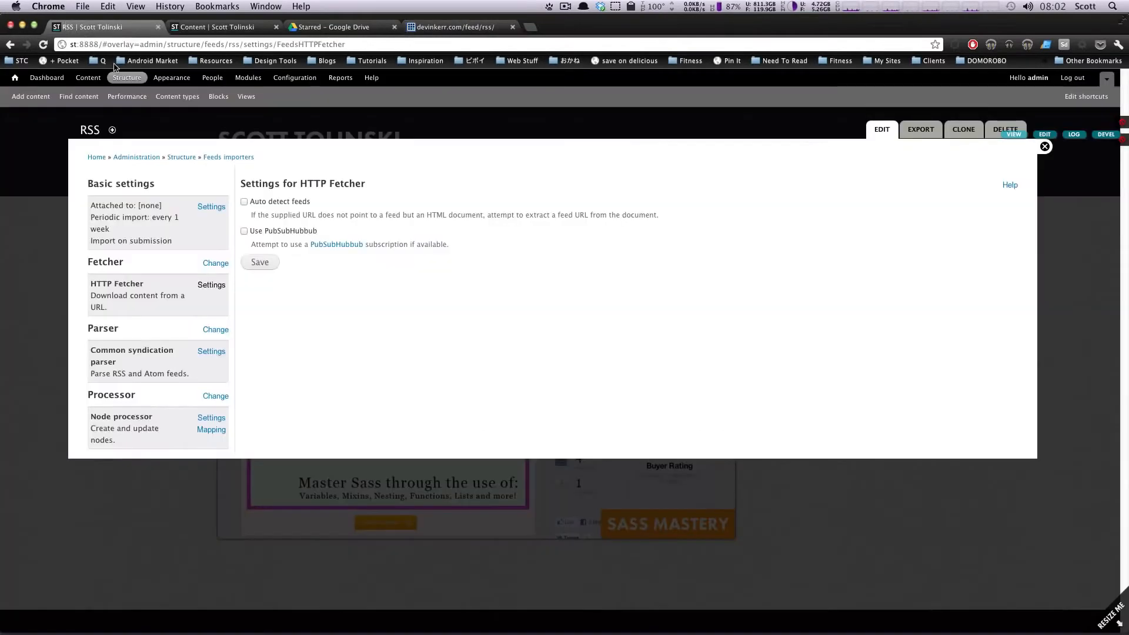
Step: Review the importer's parser choices and save the settings for the Common syndication parser
left_click(213, 330)
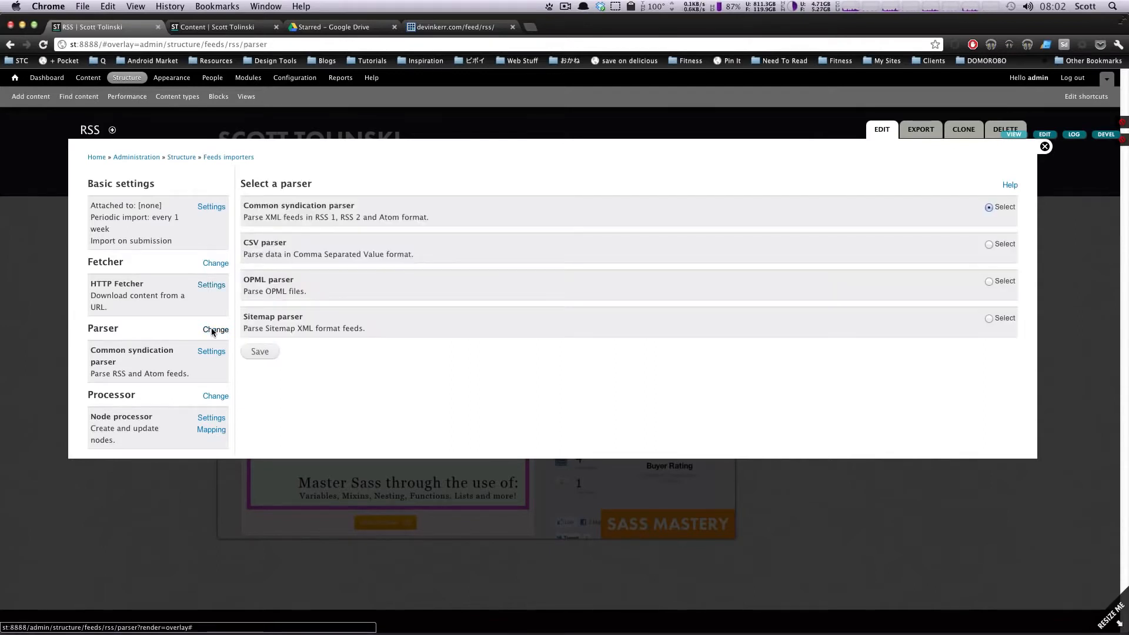
left_click_drag(284, 206, 369, 204)
left_click(307, 219)
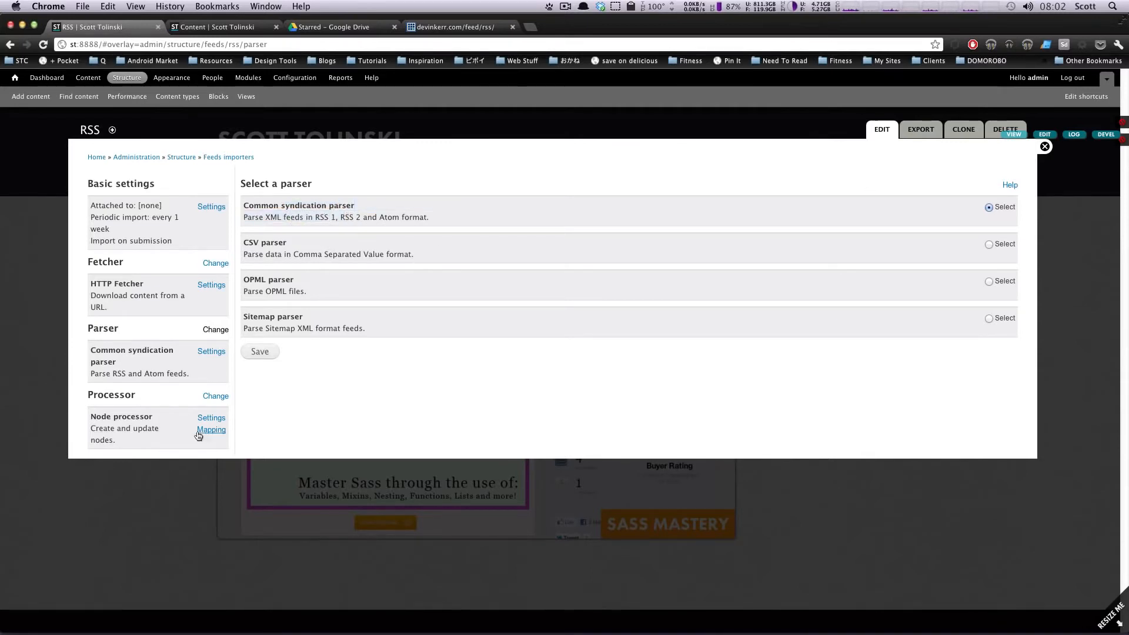
left_click(213, 353)
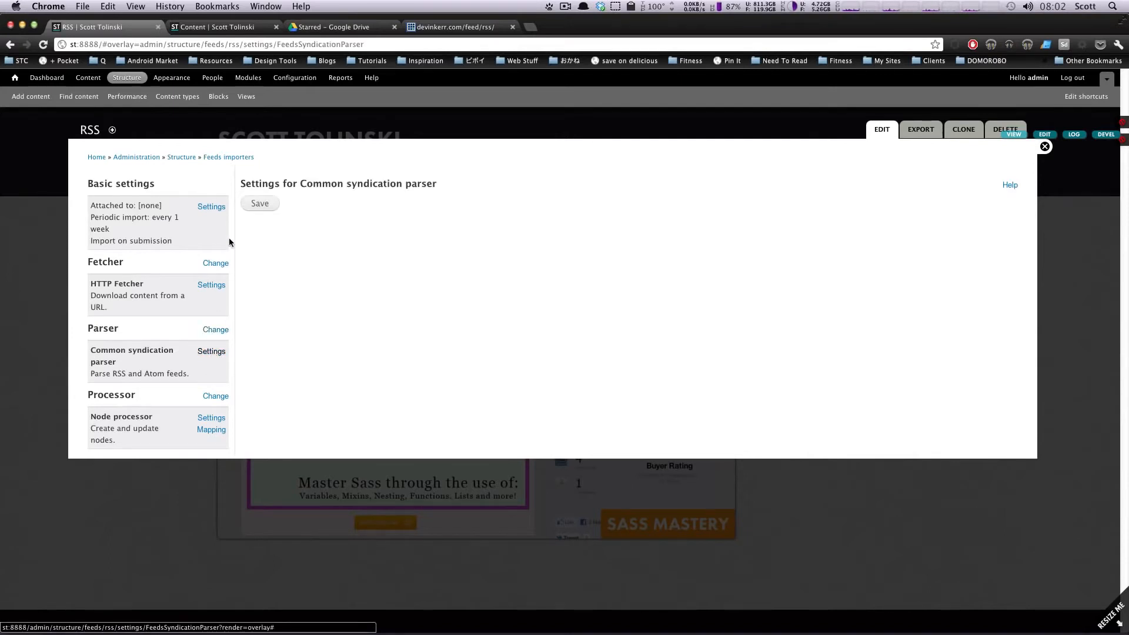
left_click(254, 204)
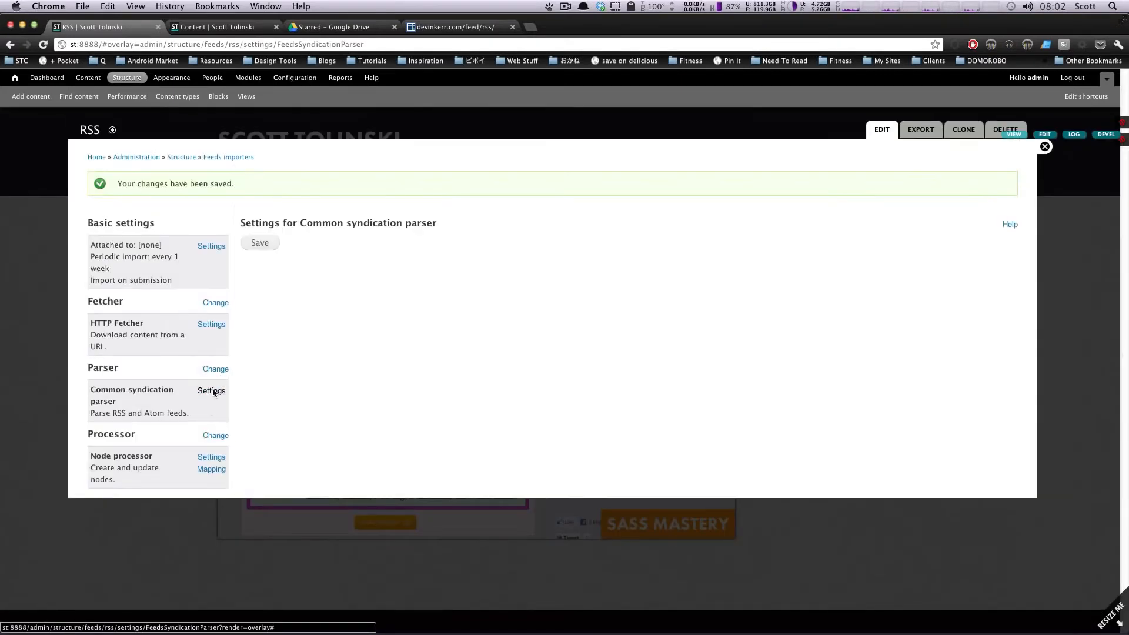
Step: Configure the node processor to update existing nodes and create content of type Feed, keeping node expiry at Never, and save
left_click(208, 436)
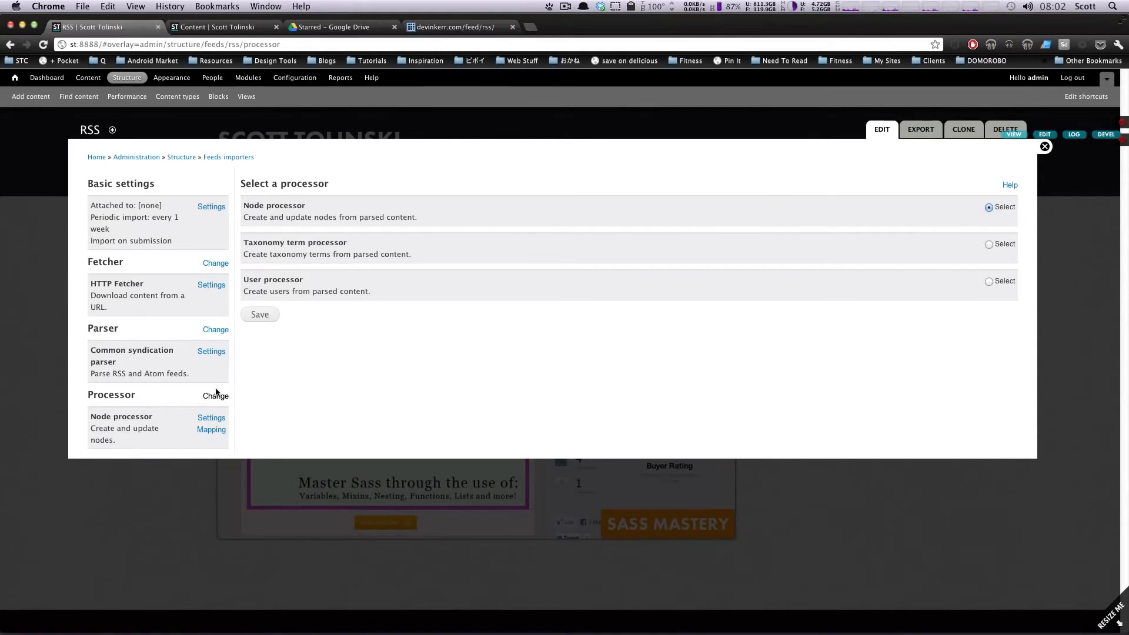
left_click(210, 419)
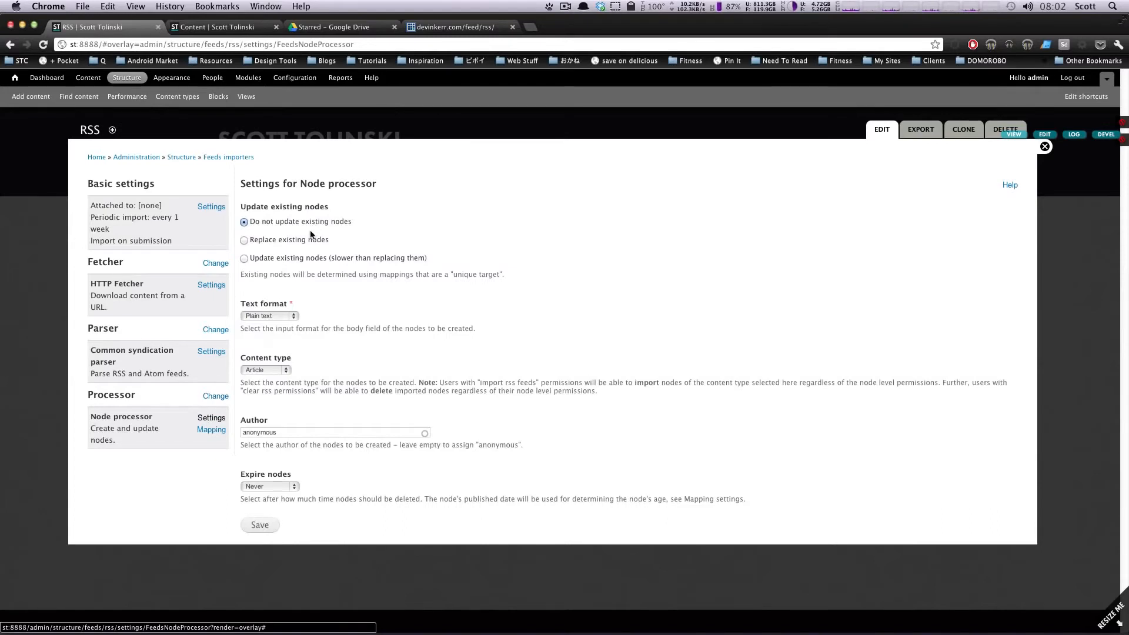
left_click(246, 259)
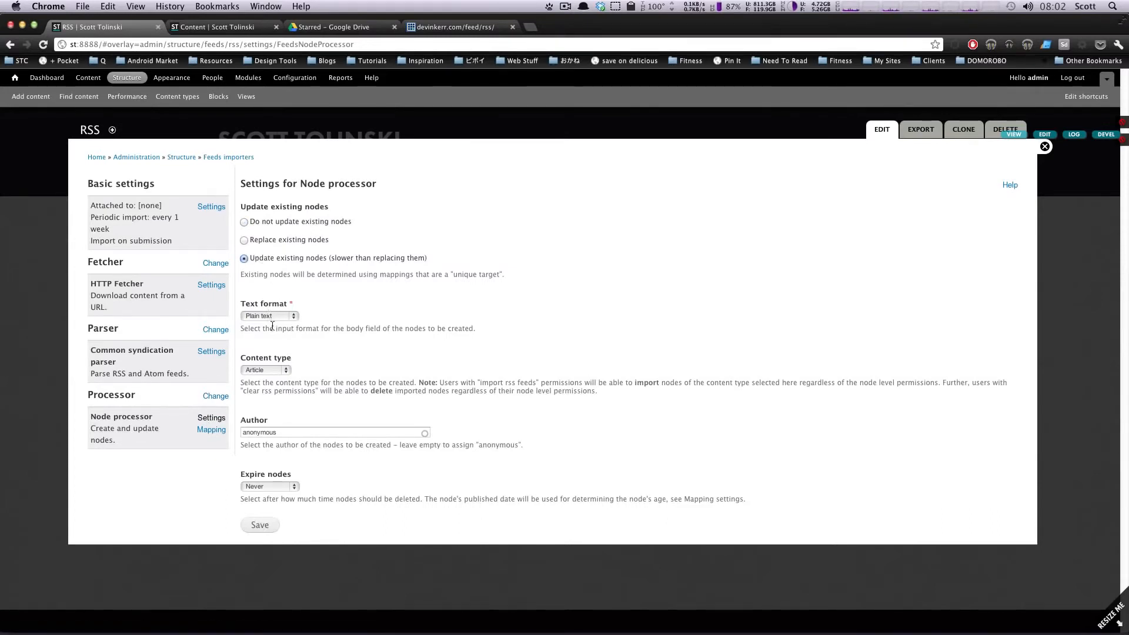
left_click(266, 368)
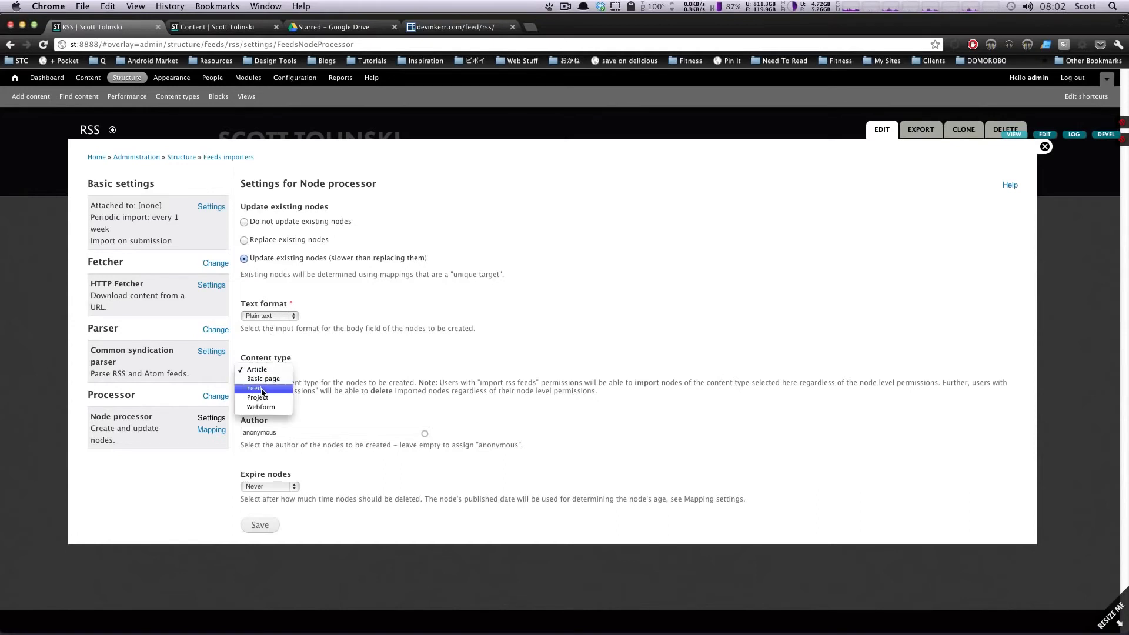
double_click(293, 435)
left_click(272, 486)
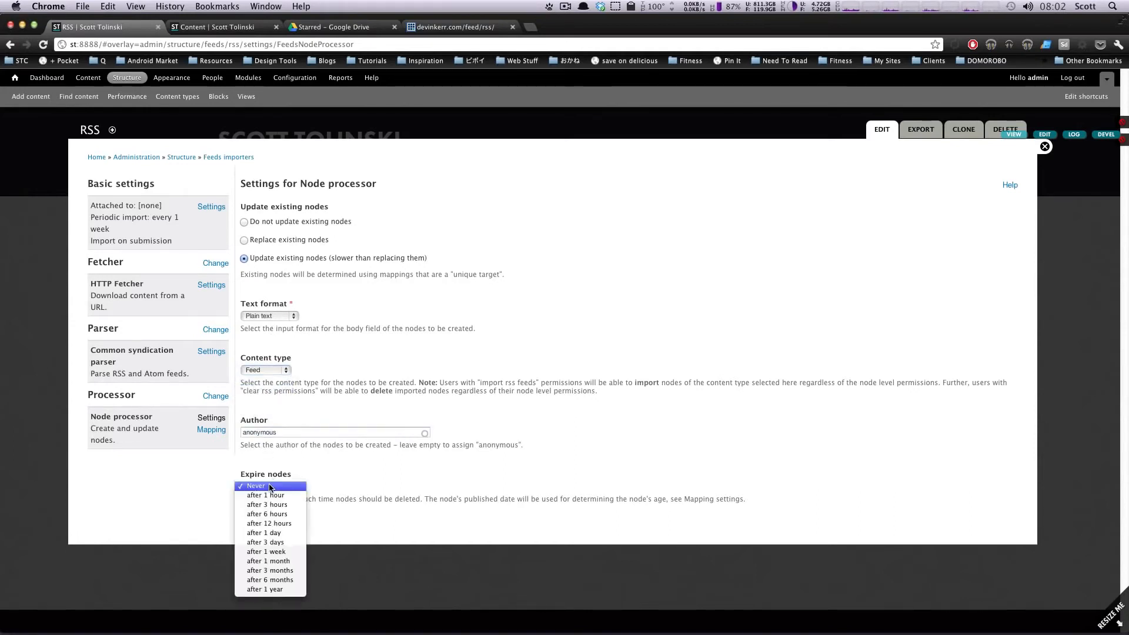
left_click(274, 490)
left_click(273, 489)
left_click(282, 475)
left_click(257, 526)
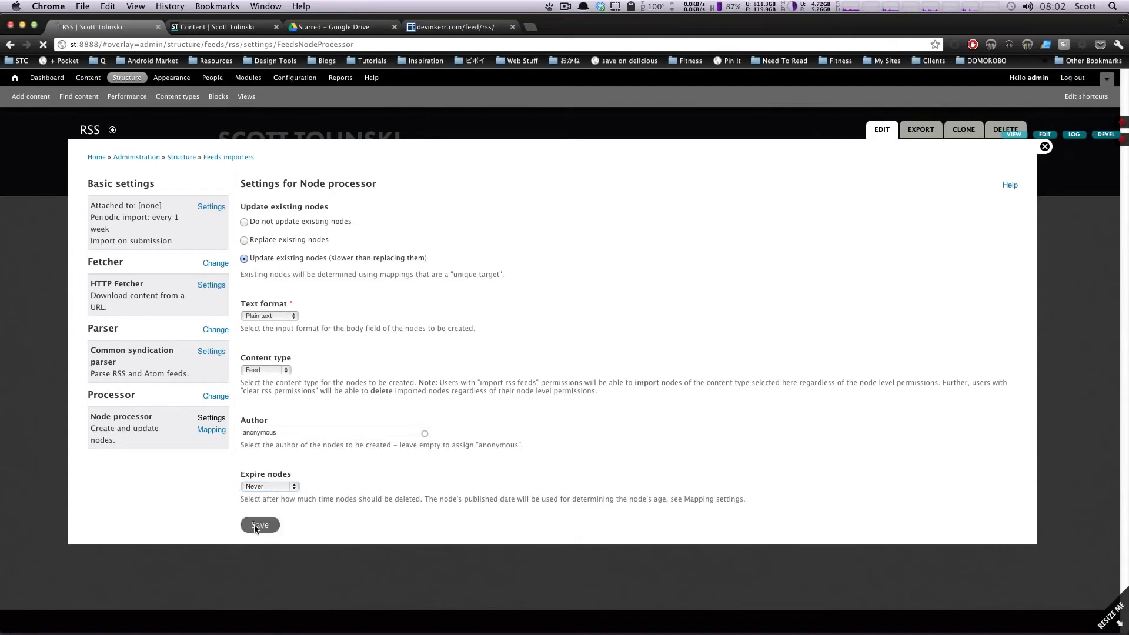
Step: Open the node processor's mapping and add a mapping from the Title source to the Title target
left_click(213, 470)
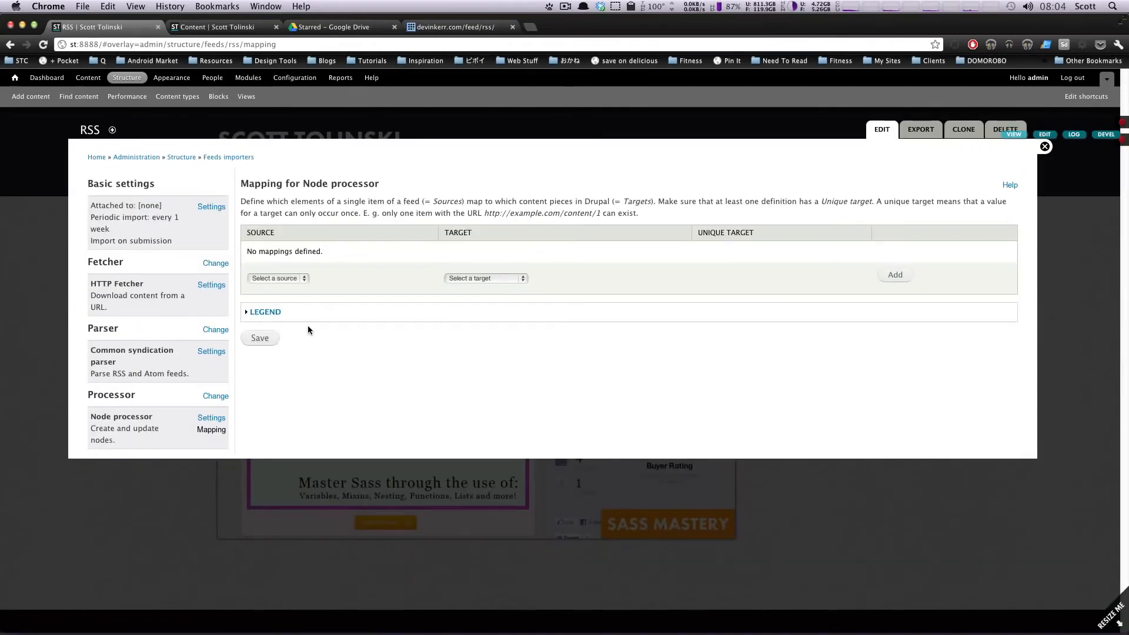
left_click(293, 280)
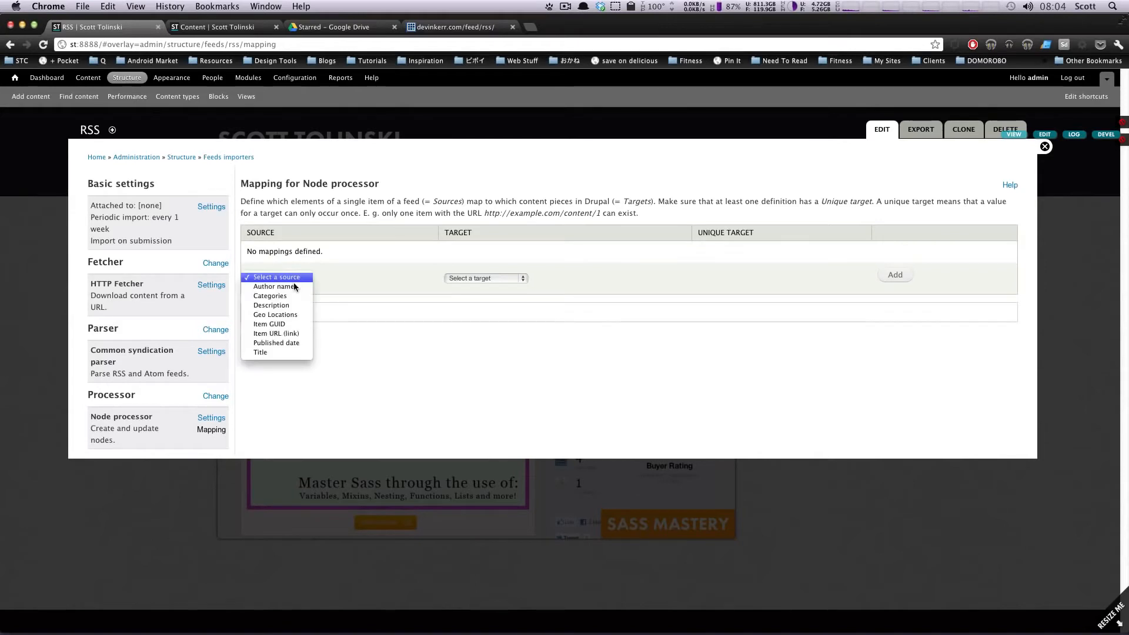
left_click(303, 355)
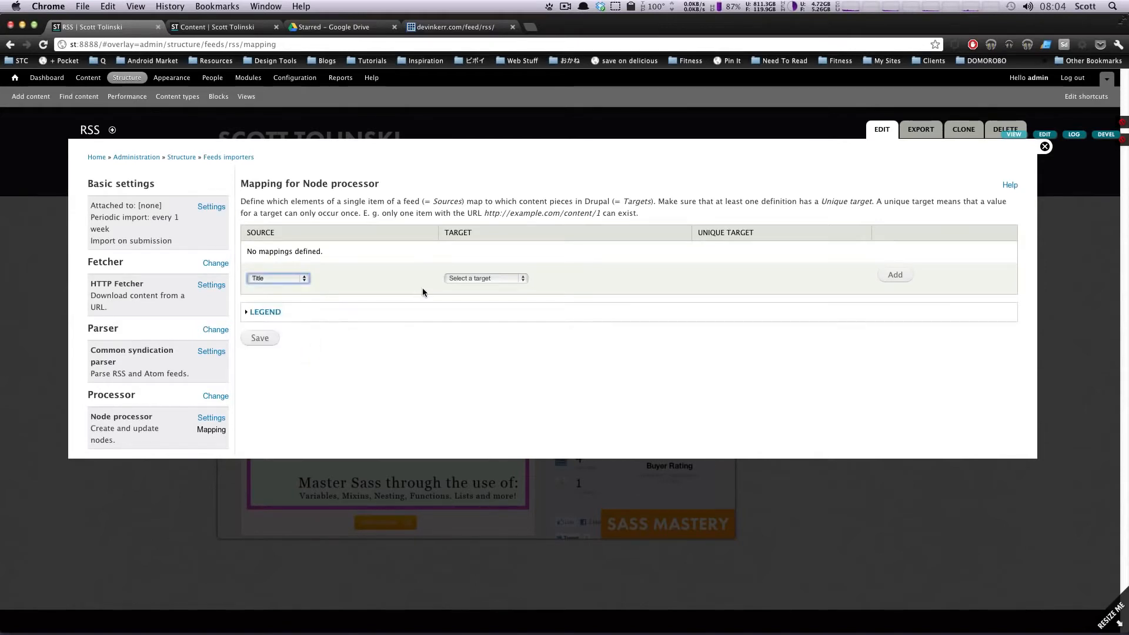
left_click(471, 277)
left_click(467, 362)
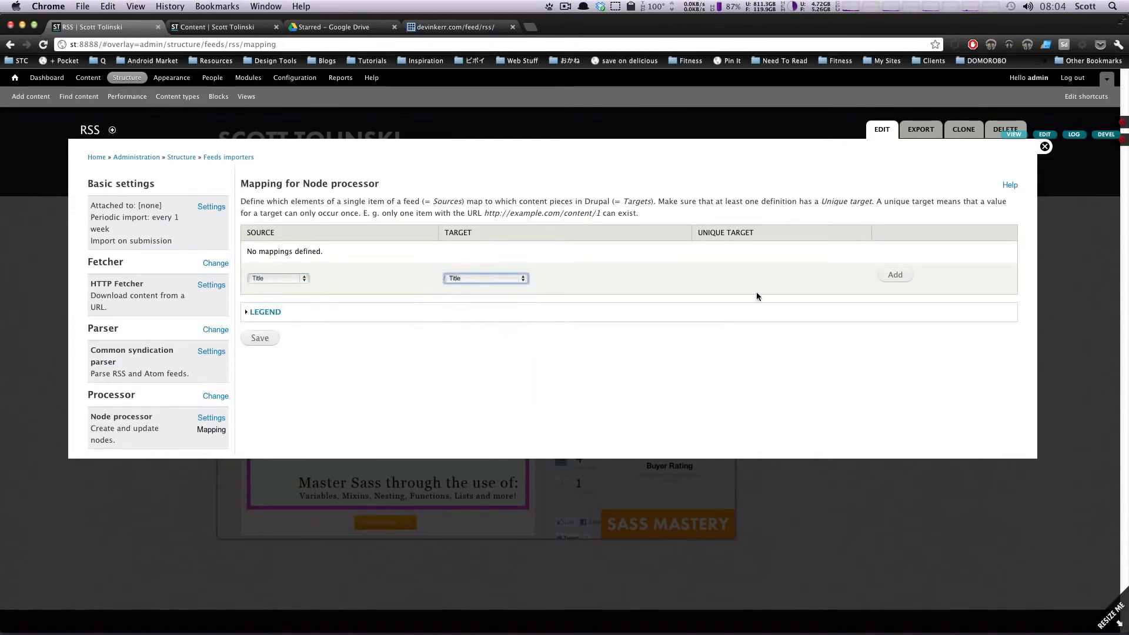
left_click(897, 275)
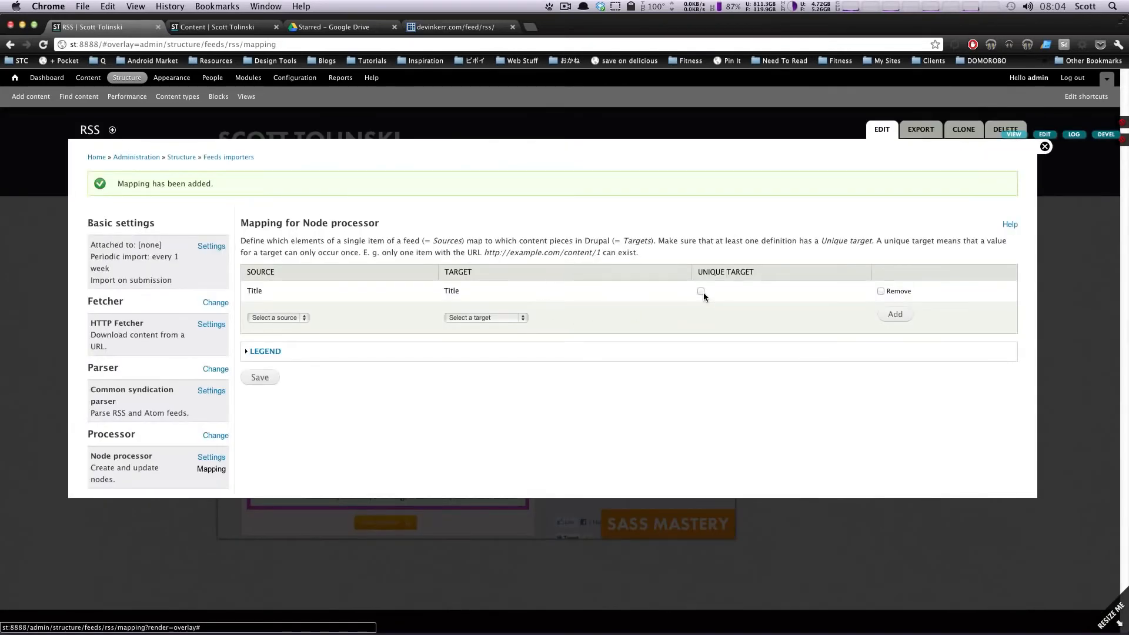
Step: Map the Description source to the Body target, mark the Title mapping as the unique target, and save
left_click(285, 317)
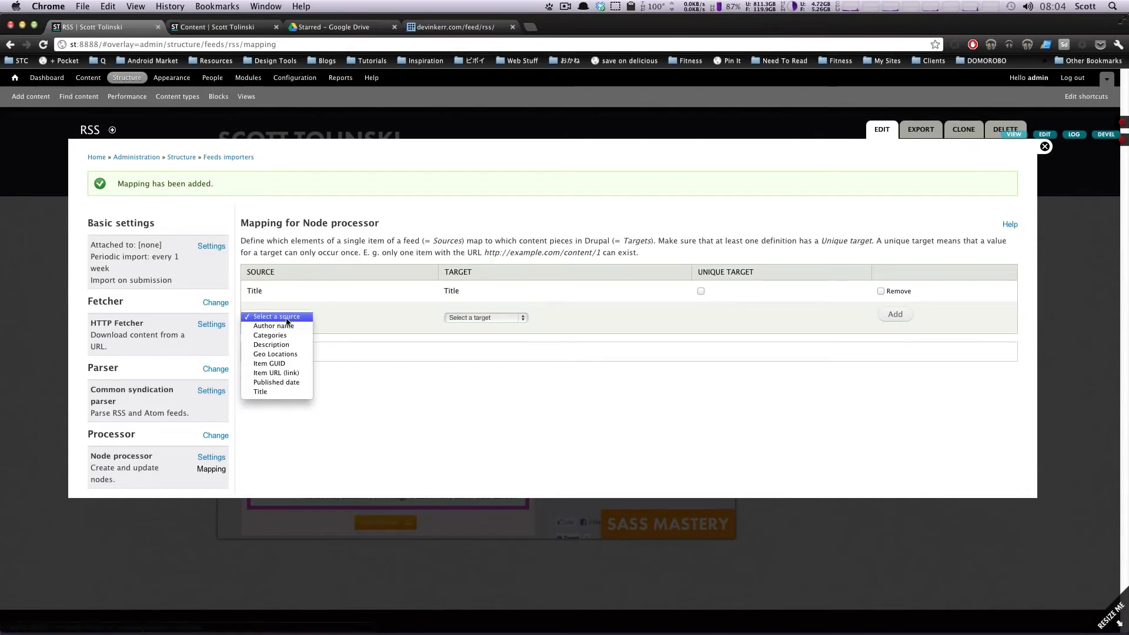
left_click(294, 344)
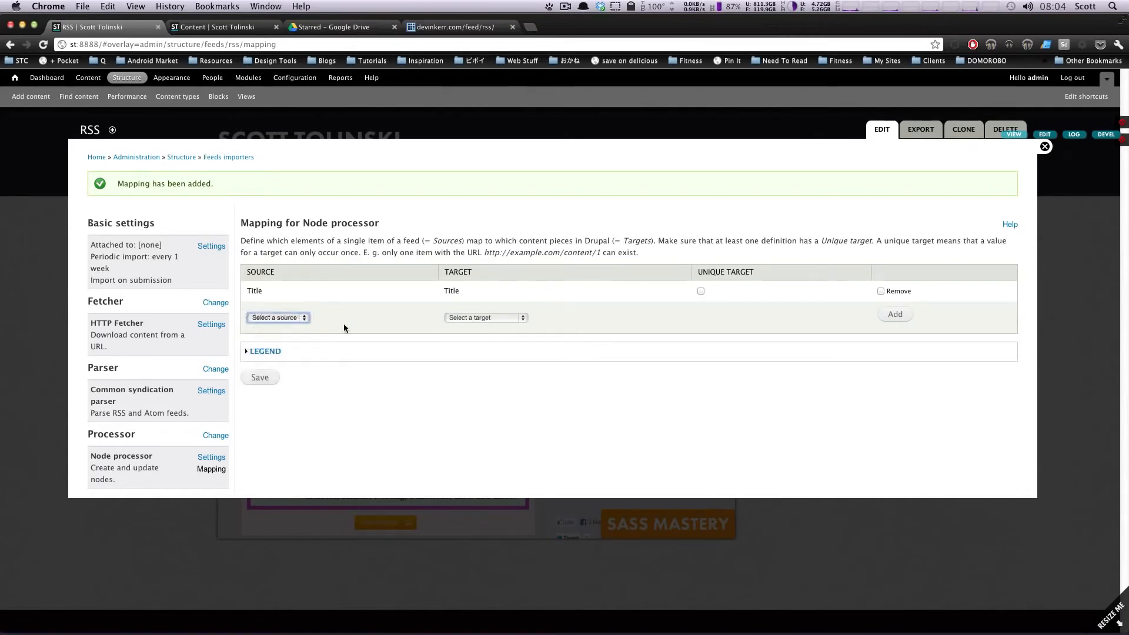
left_click(479, 320)
left_click(486, 327)
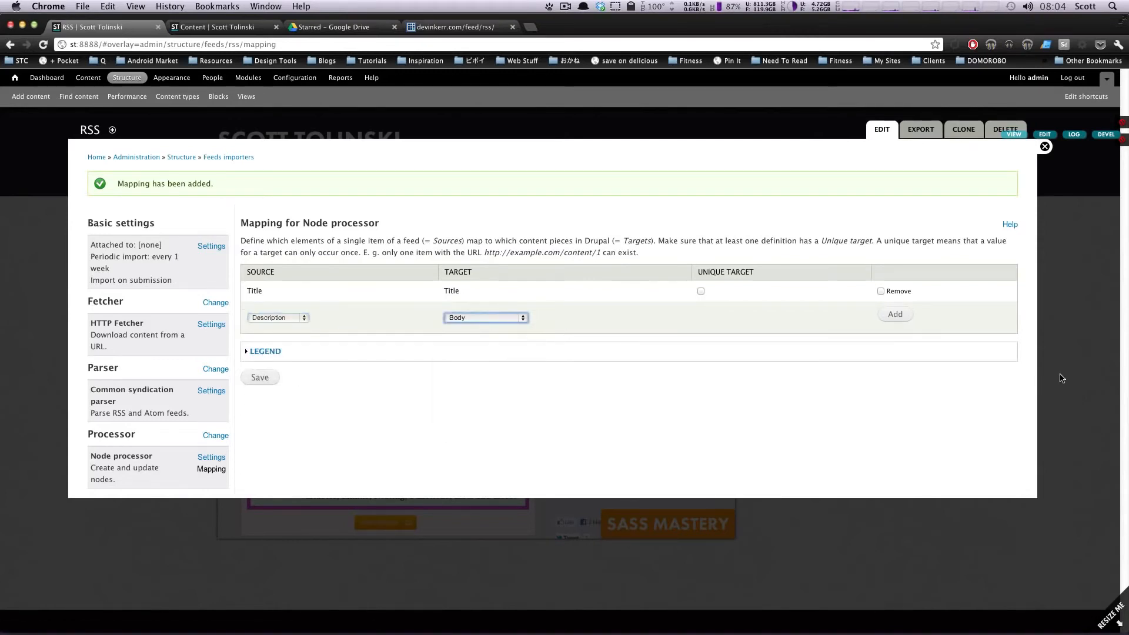
left_click(897, 317)
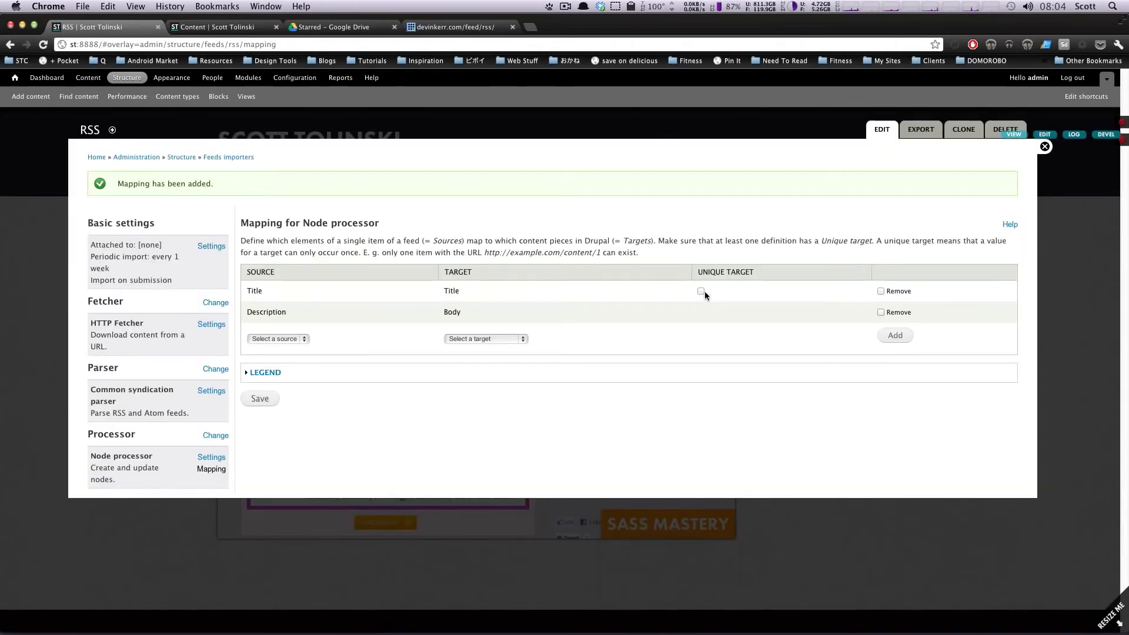
left_click(268, 400)
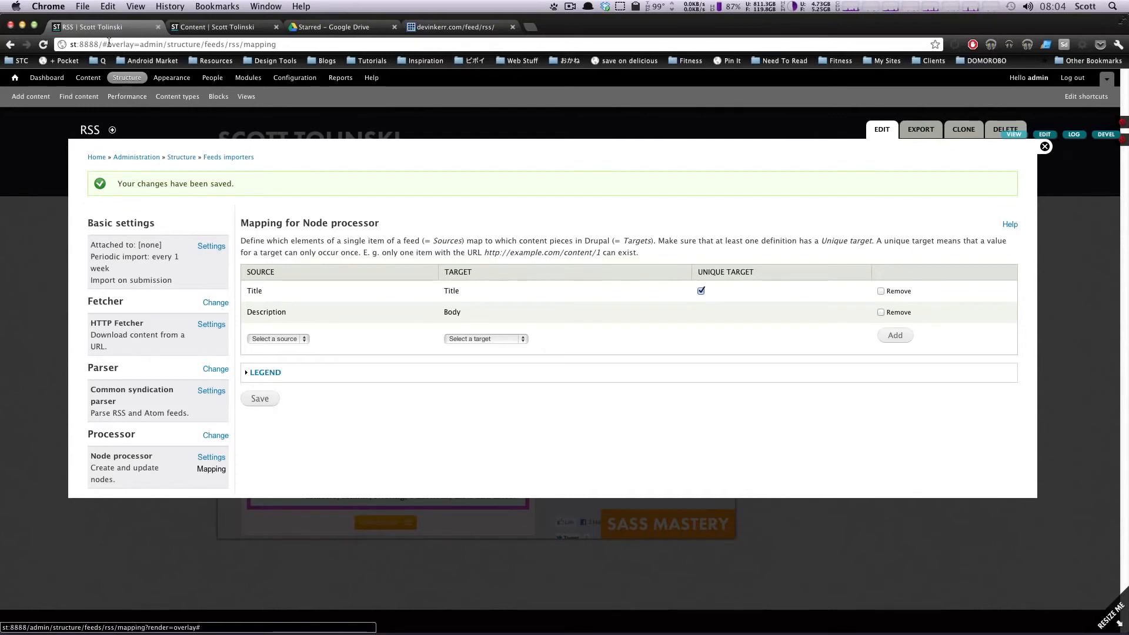
Step: Go to the site's import page at st:8888/import and open the RSS importer
left_click_drag(103, 44, 344, 48)
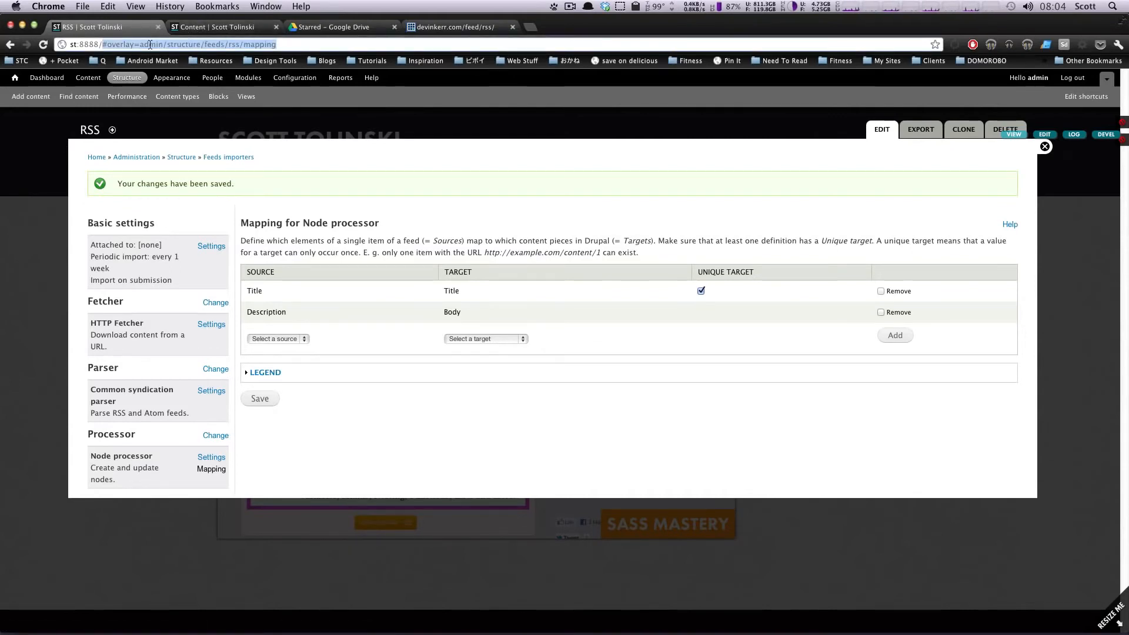
type("imp")
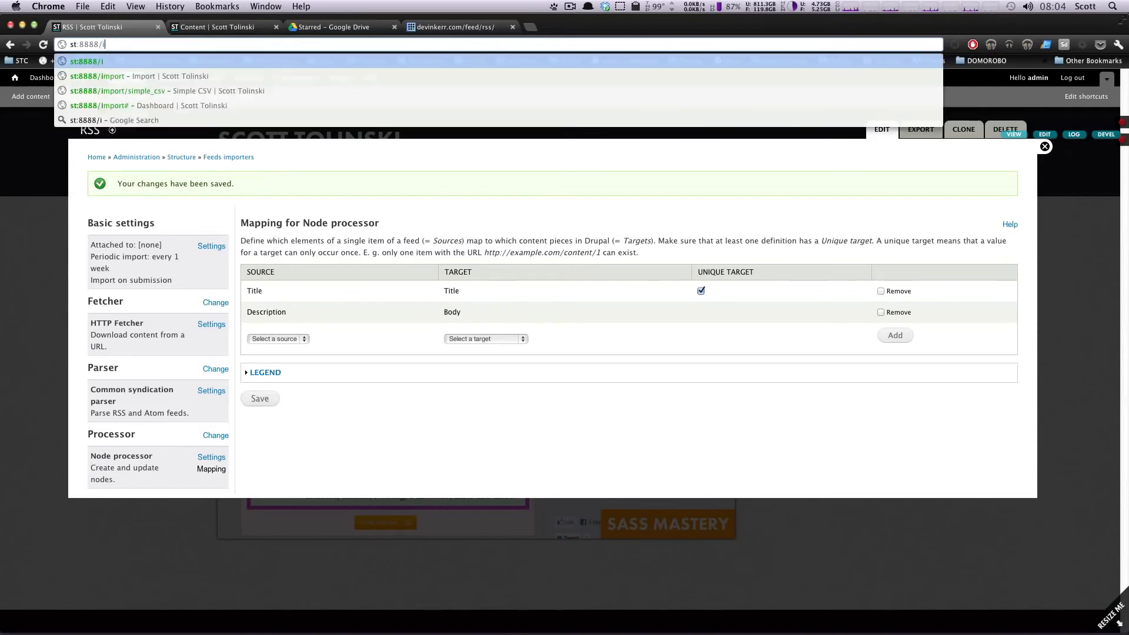
type("ort")
key("Return")
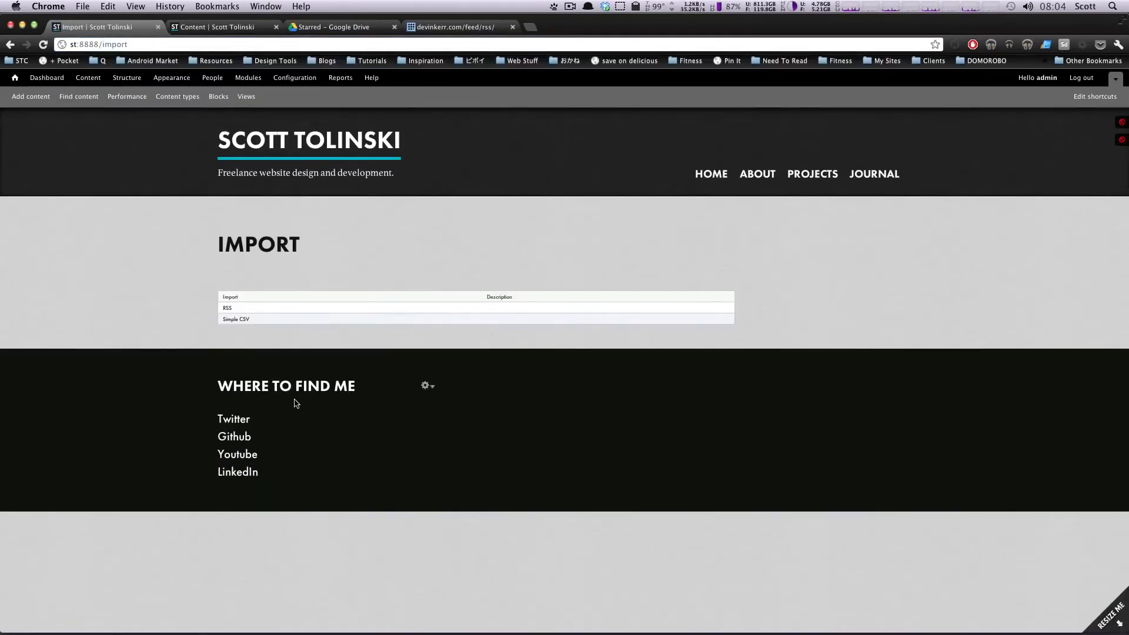
left_click(222, 307)
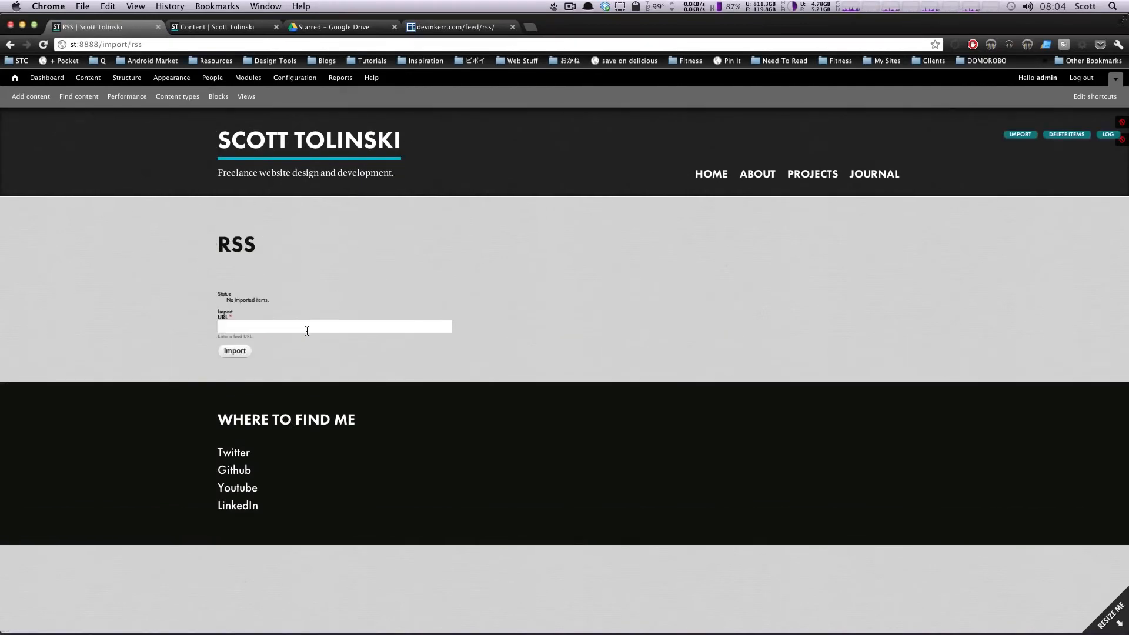
left_click(305, 327)
left_click(455, 27)
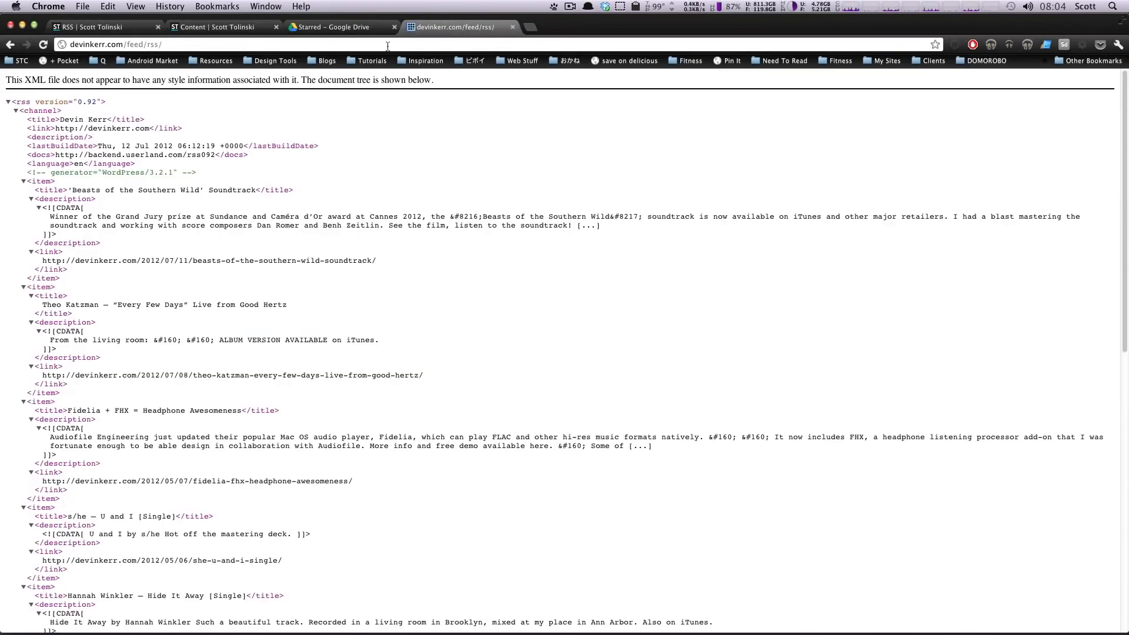
key("super+l")
key("super+c")
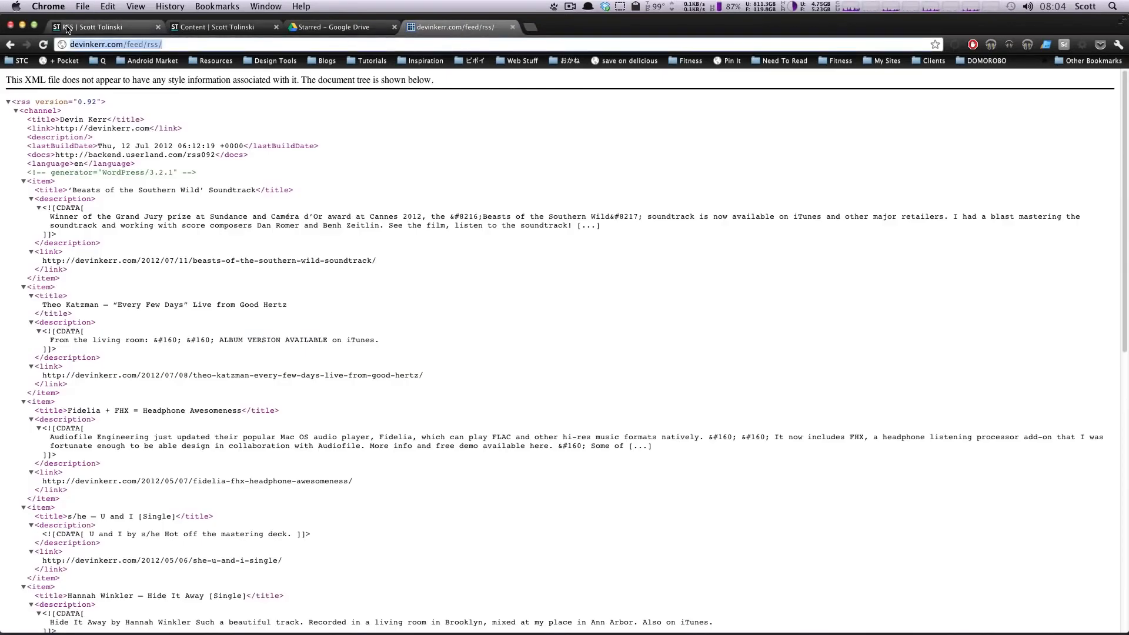
left_click(101, 27)
key("super+v")
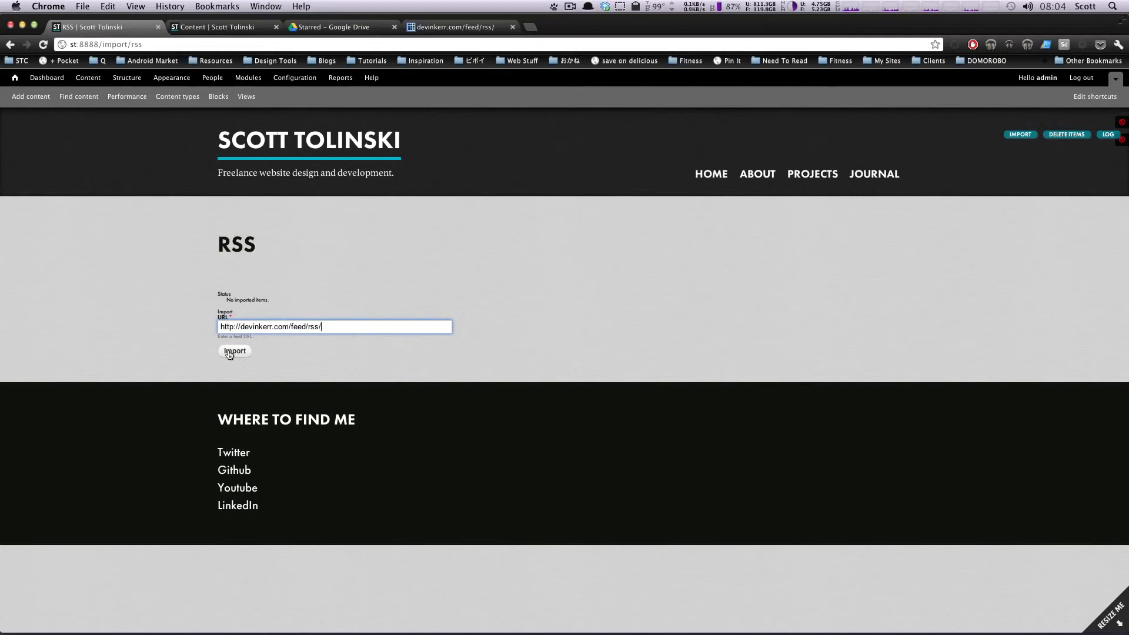
left_click(229, 352)
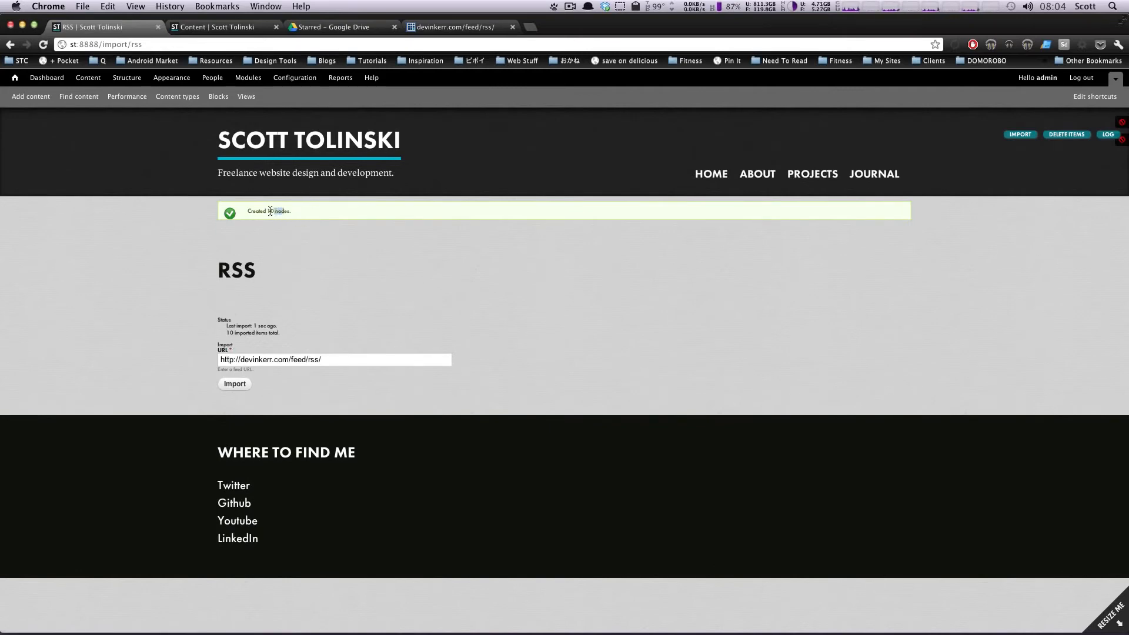
Step: Check the import result in the content list and examine the body text of the imported Brooklyn [Official Video] node in its edit form
left_click_drag(270, 212, 238, 209)
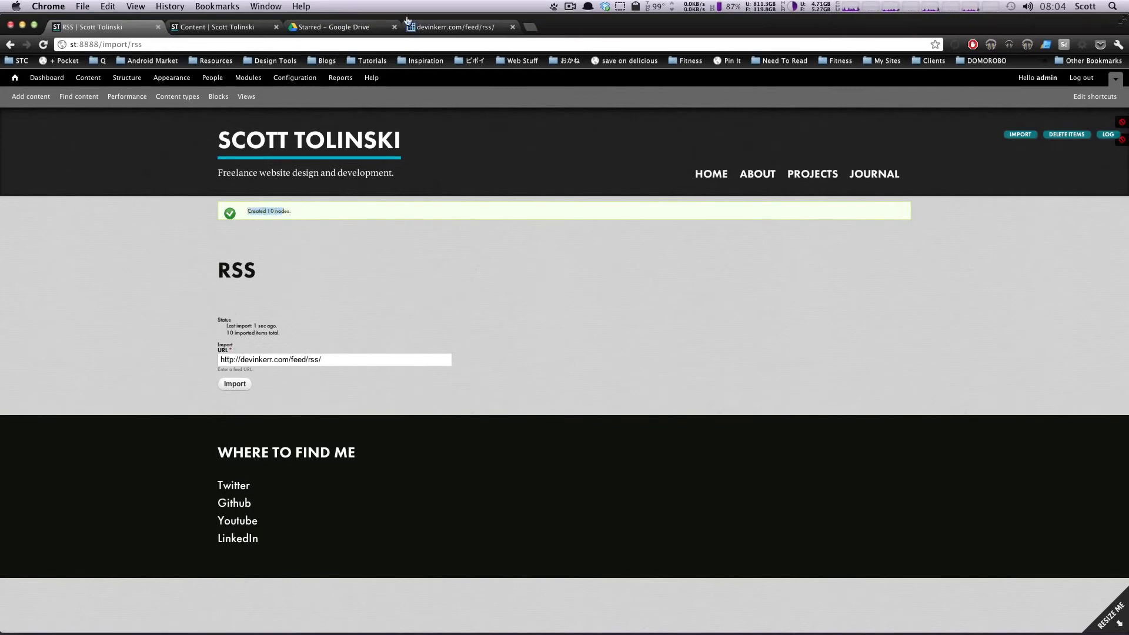
left_click(77, 97)
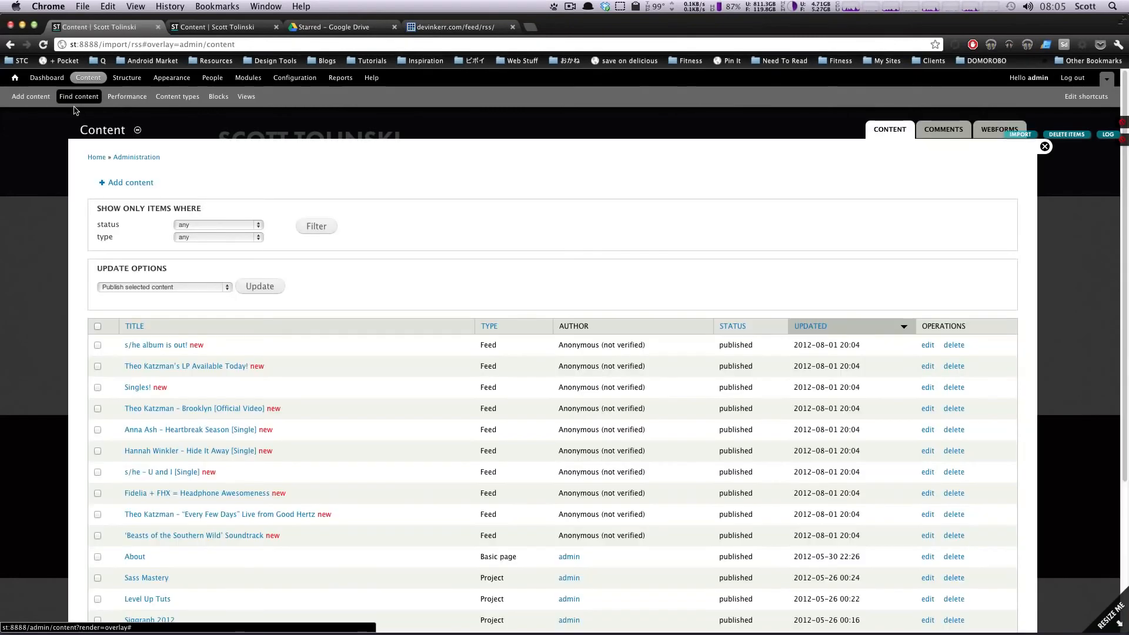
scroll(321, 340, "down", 5)
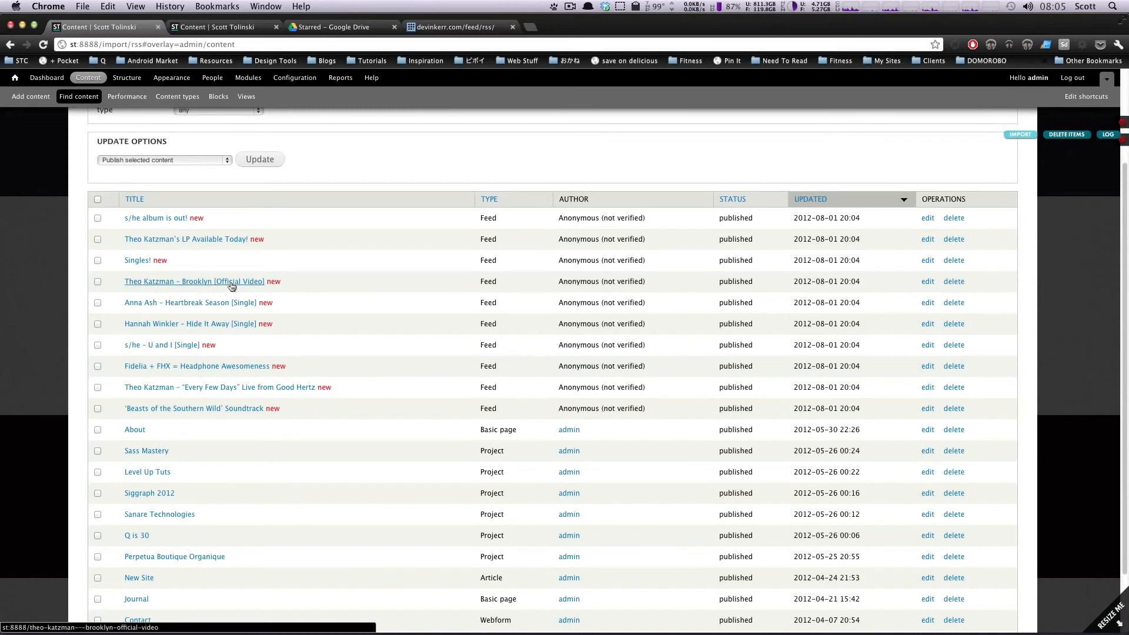
left_click(928, 281)
left_click_drag(272, 279, 82, 228)
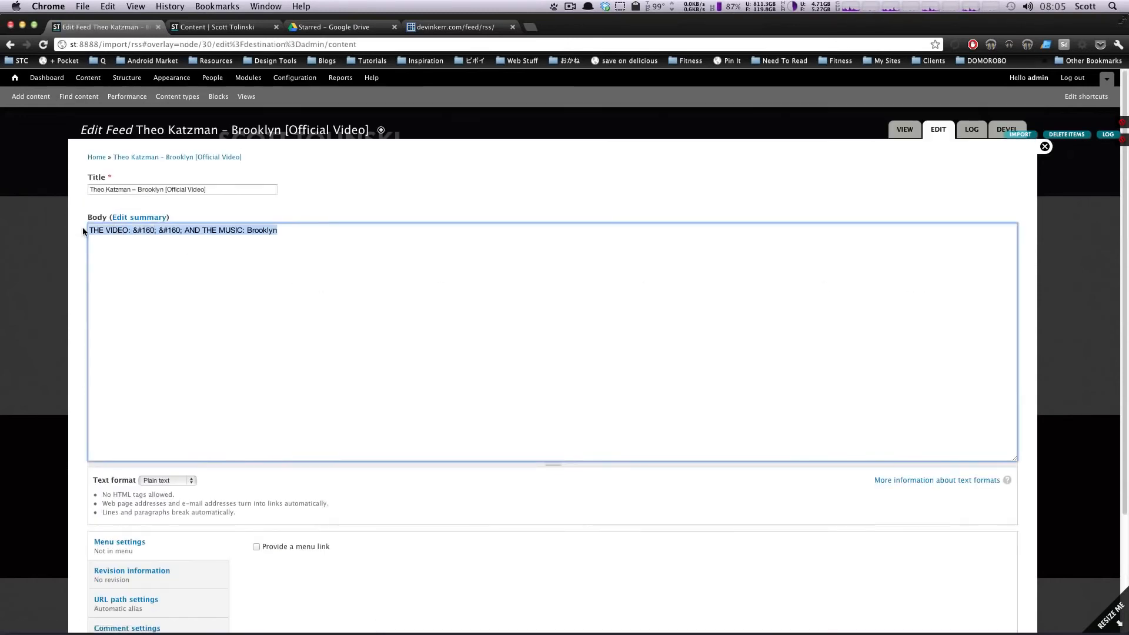
left_click(133, 253)
left_click(177, 232)
double_click(177, 232)
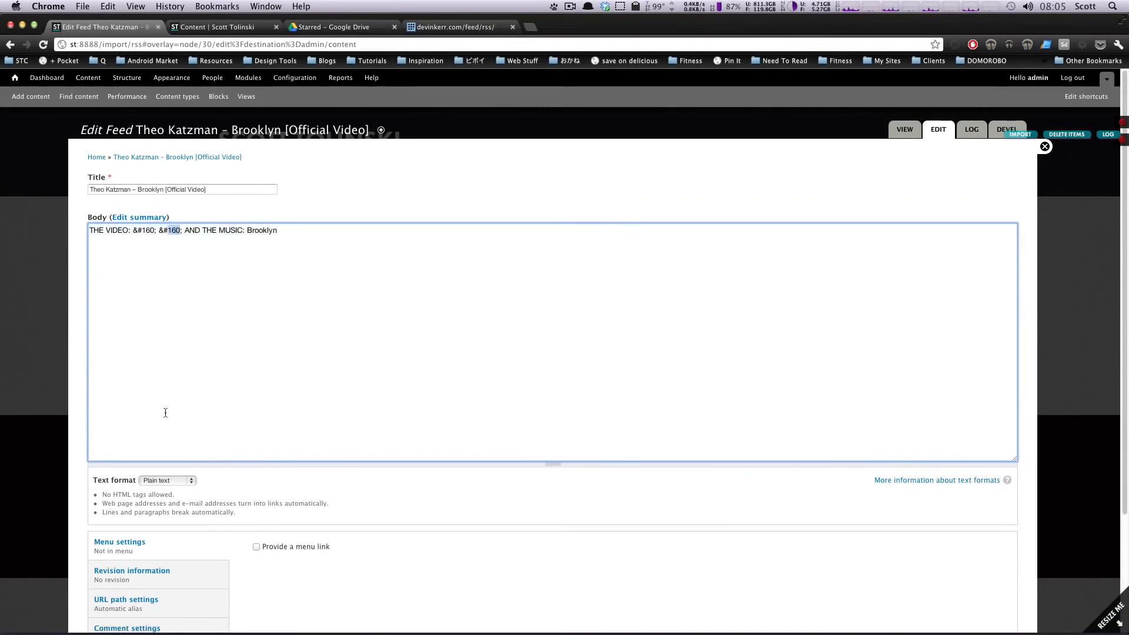
Step: Try the Full HTML text format on the node's body and switch it back to Plain text
left_click(174, 481)
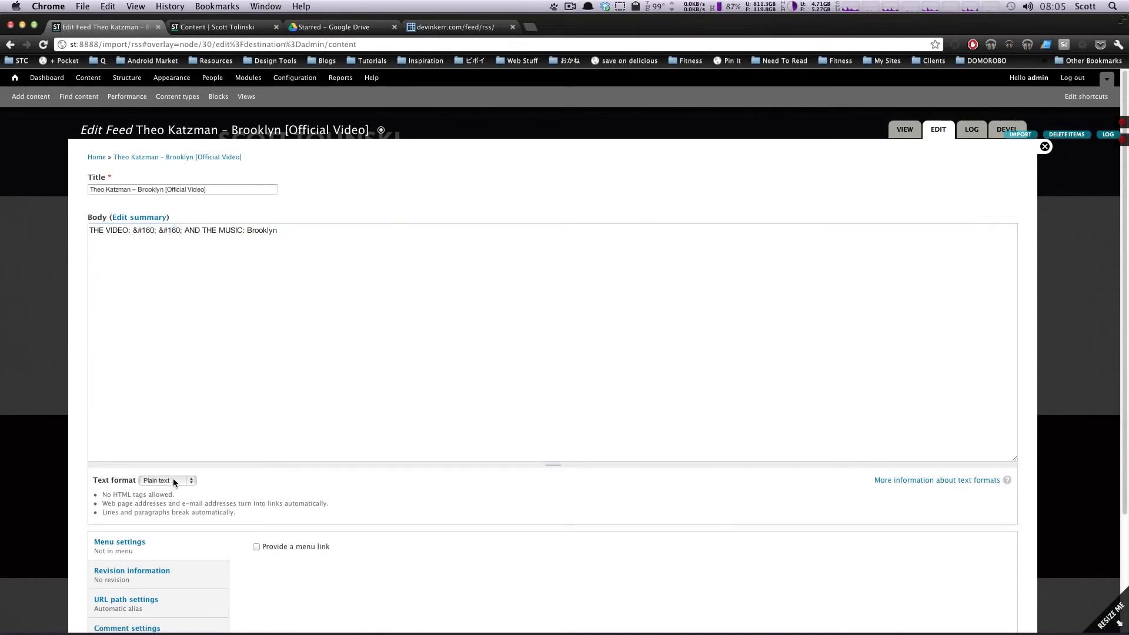
left_click(164, 462)
left_click(273, 306)
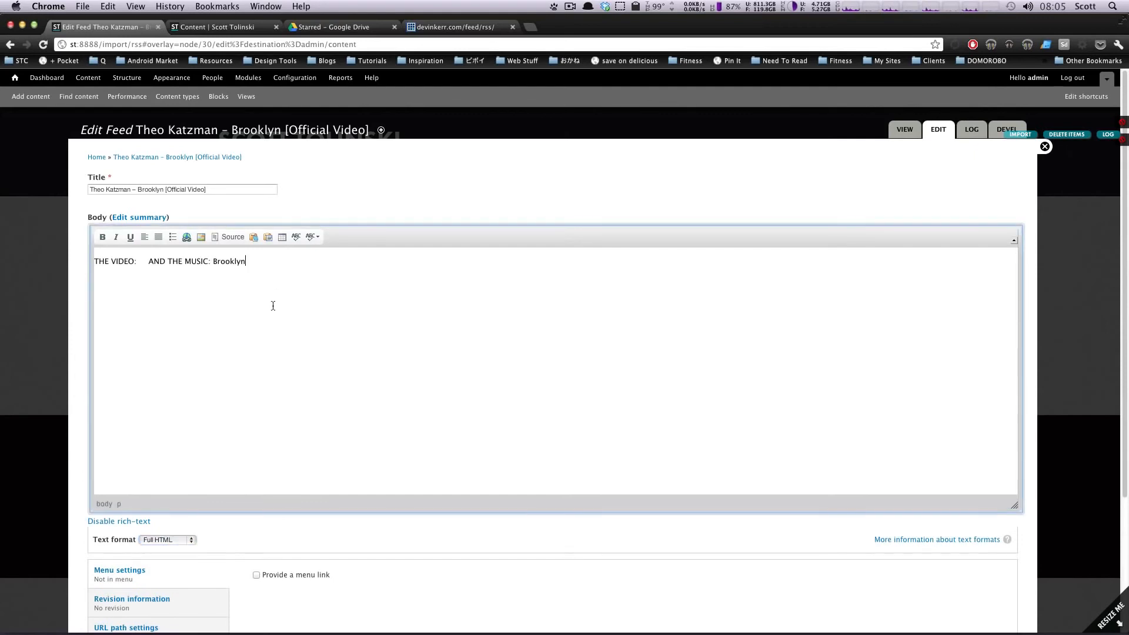
left_click(187, 546)
left_click(182, 555)
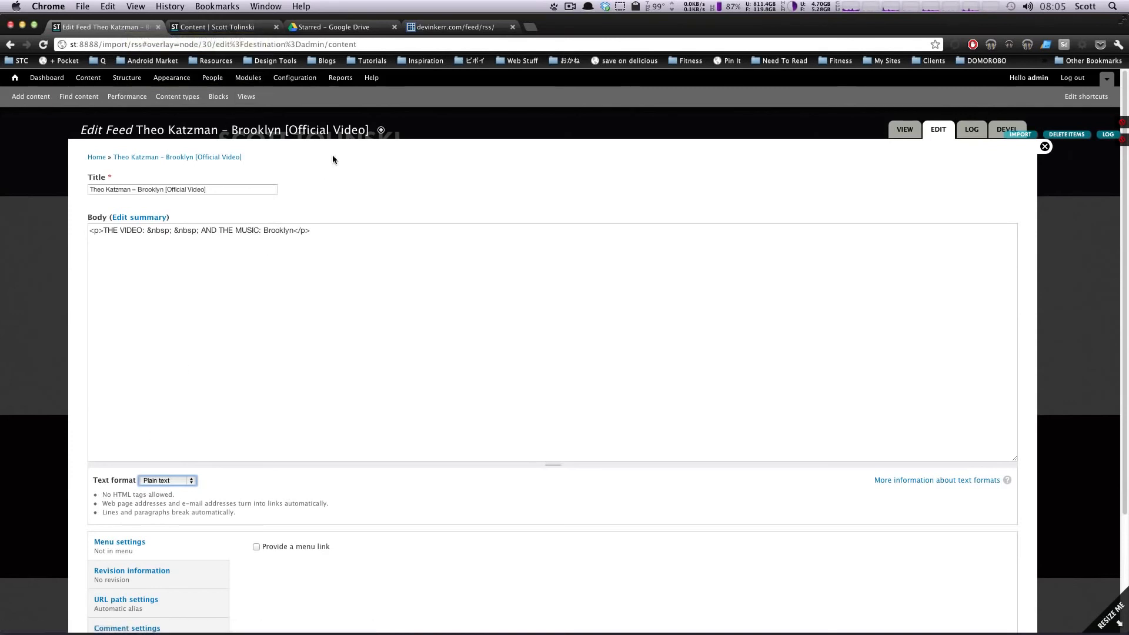
Step: Return to the content list without saving the node and compare the imported Feed items with the source RSS feed
left_click(79, 98)
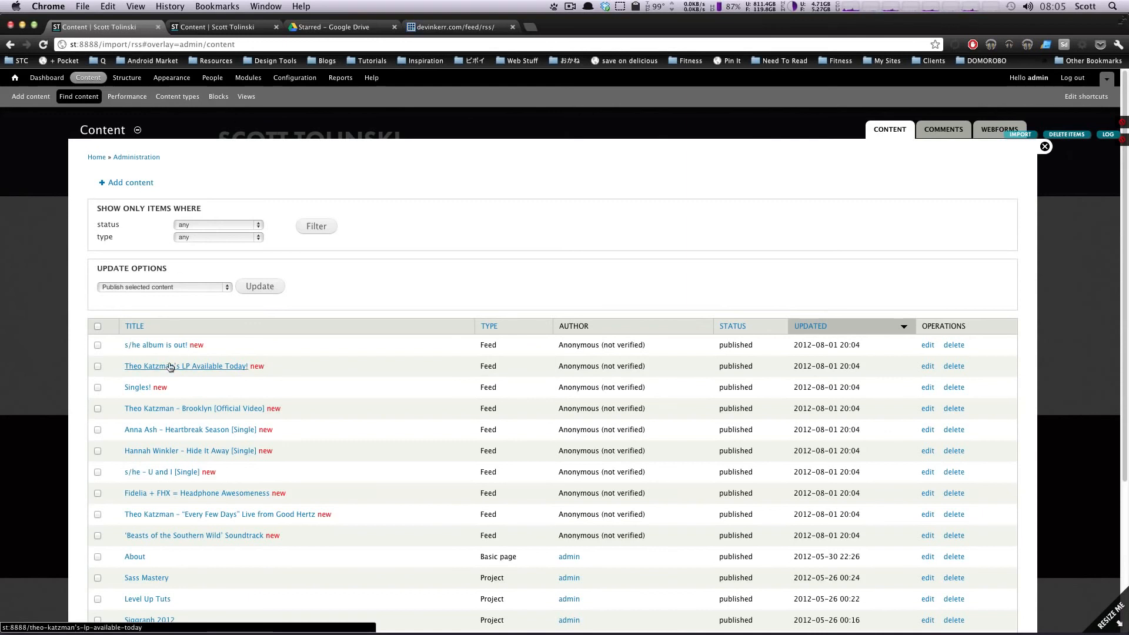
left_click(456, 27)
left_click_drag(203, 128, 280, 337)
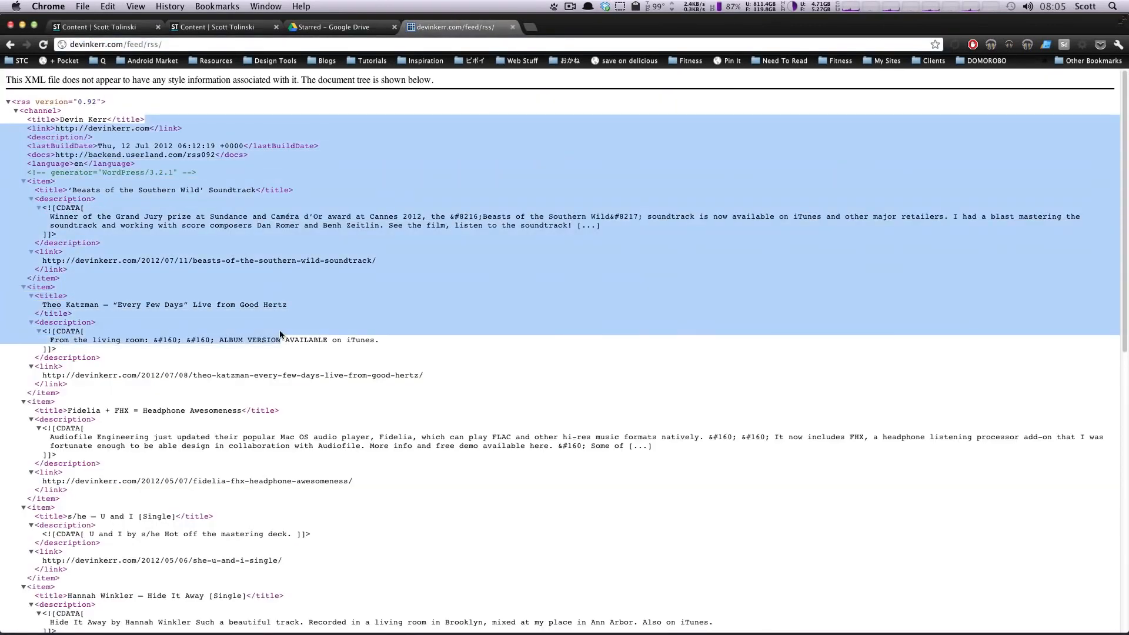
left_click(280, 331)
left_click(117, 26)
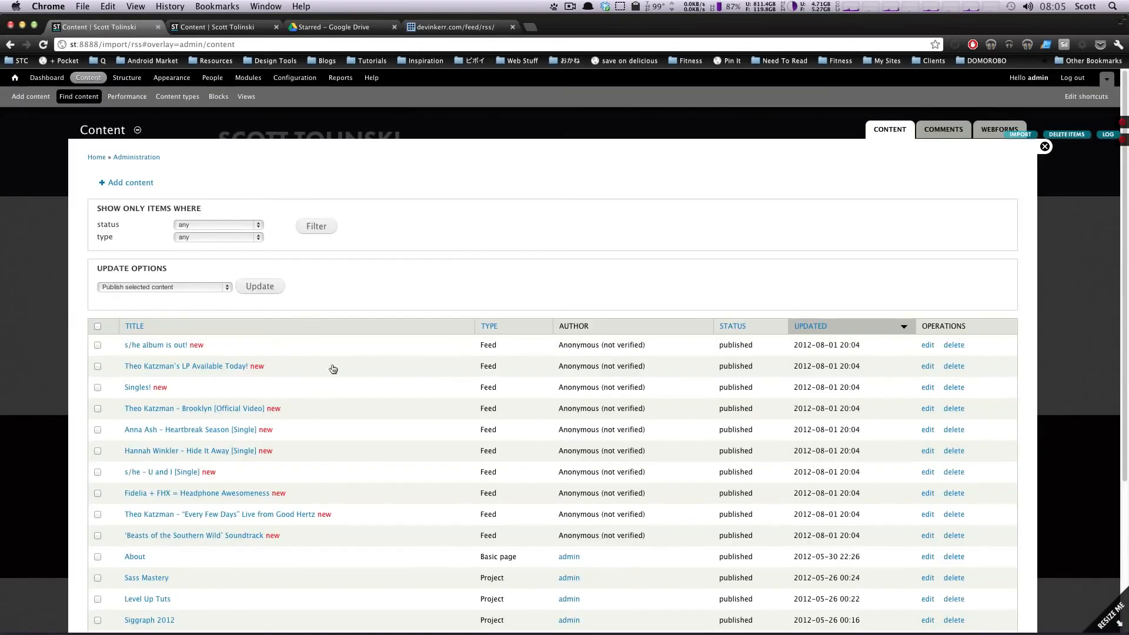